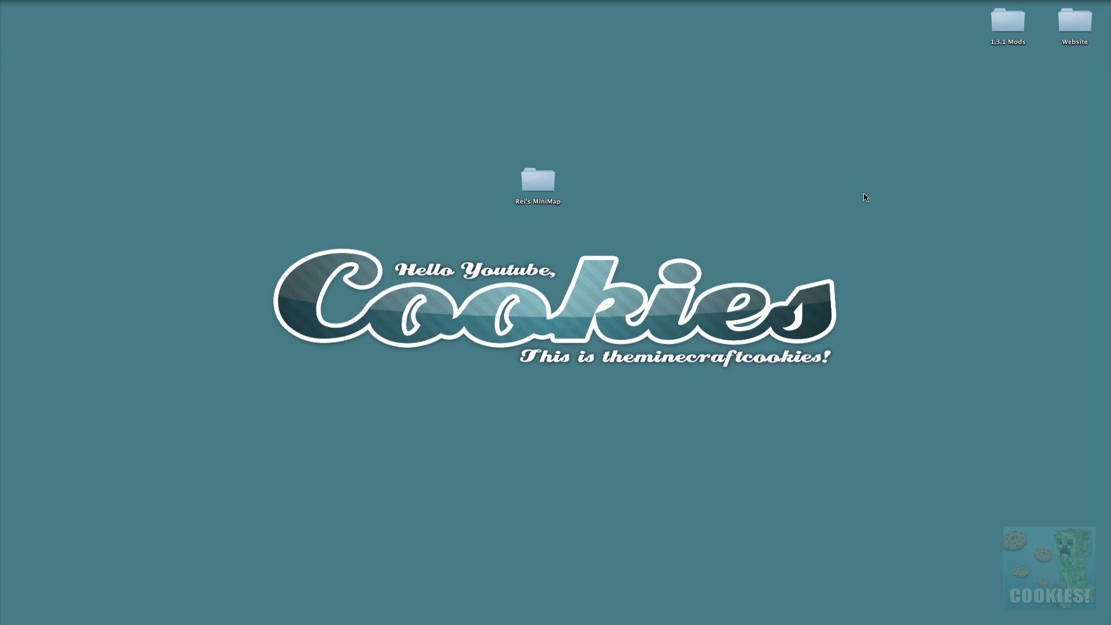
Step: Launch Minecraft, log in, check the game version on the title screen and quit the game
drag(455, 242, 634, 148)
mouse_move(1022, 622)
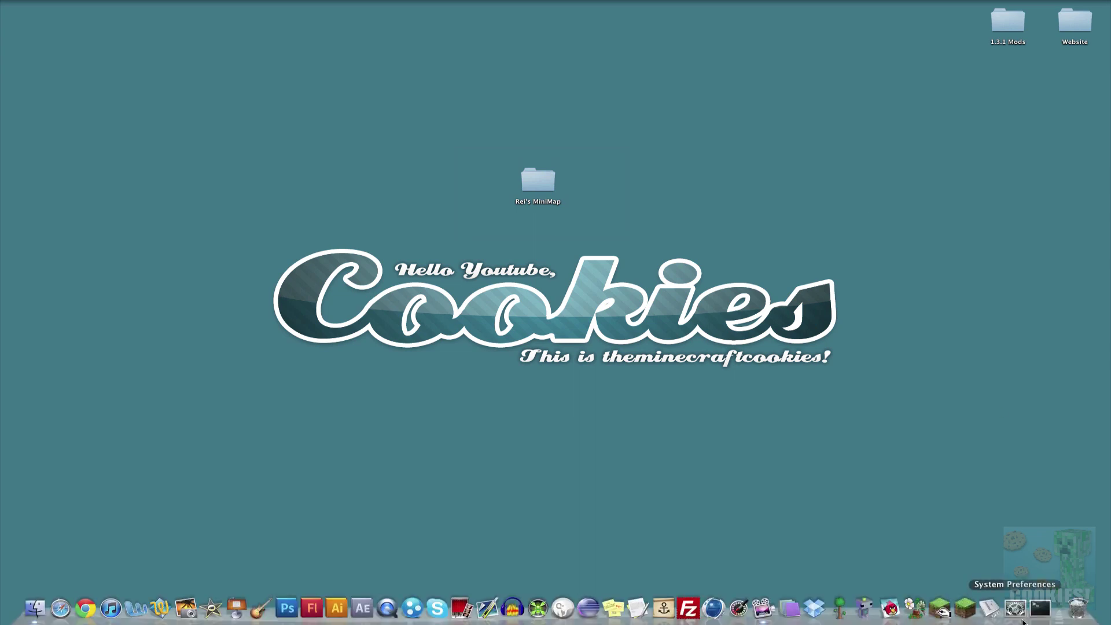
click(970, 612)
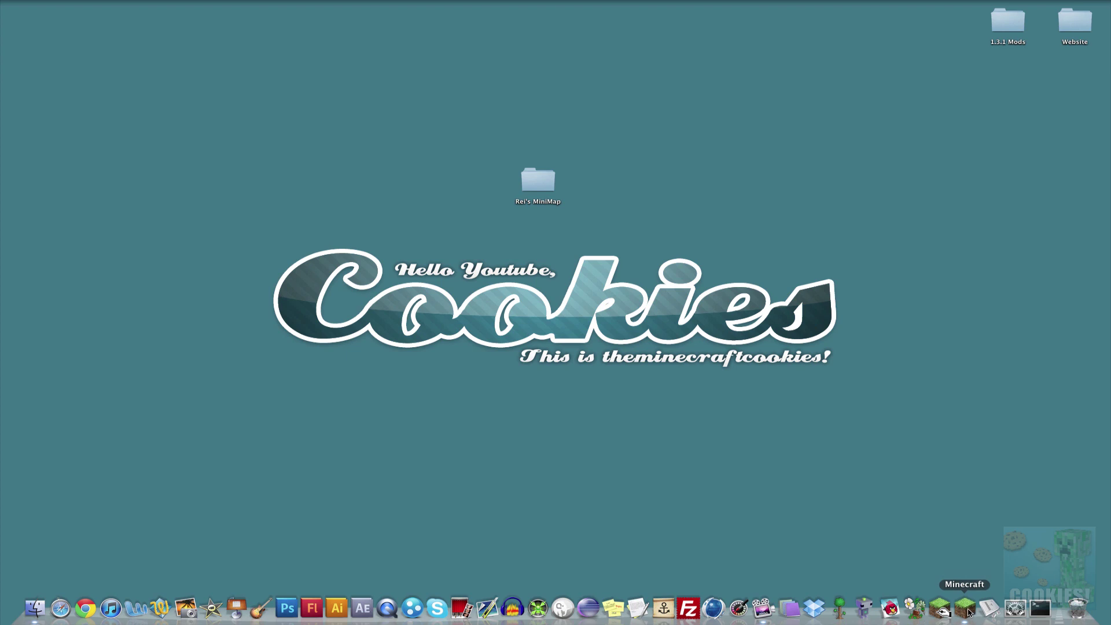
click(751, 422)
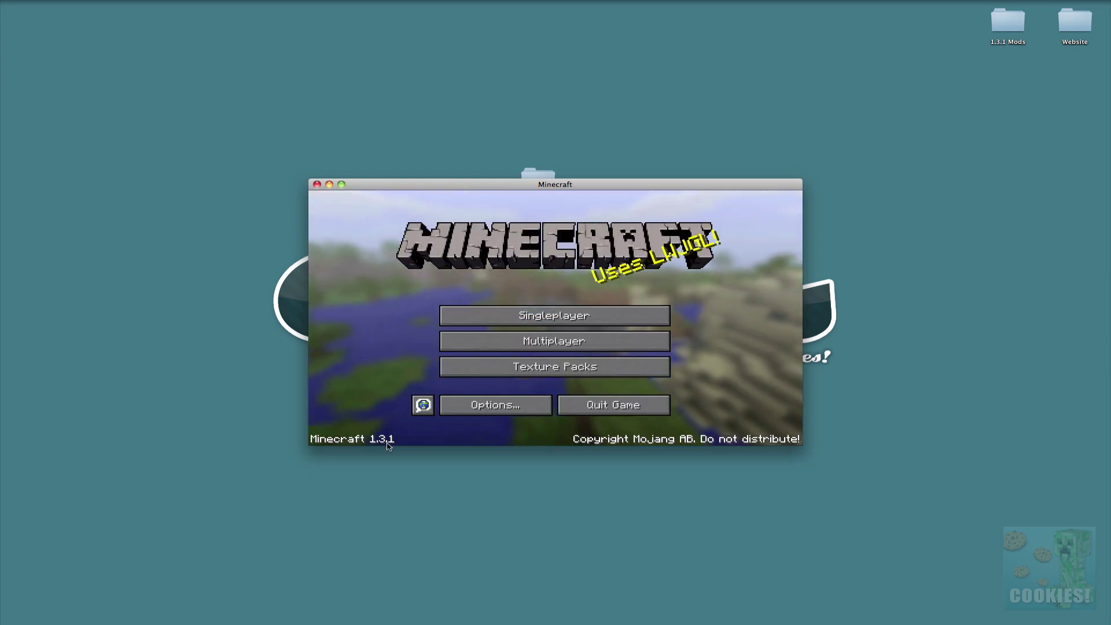
click(606, 412)
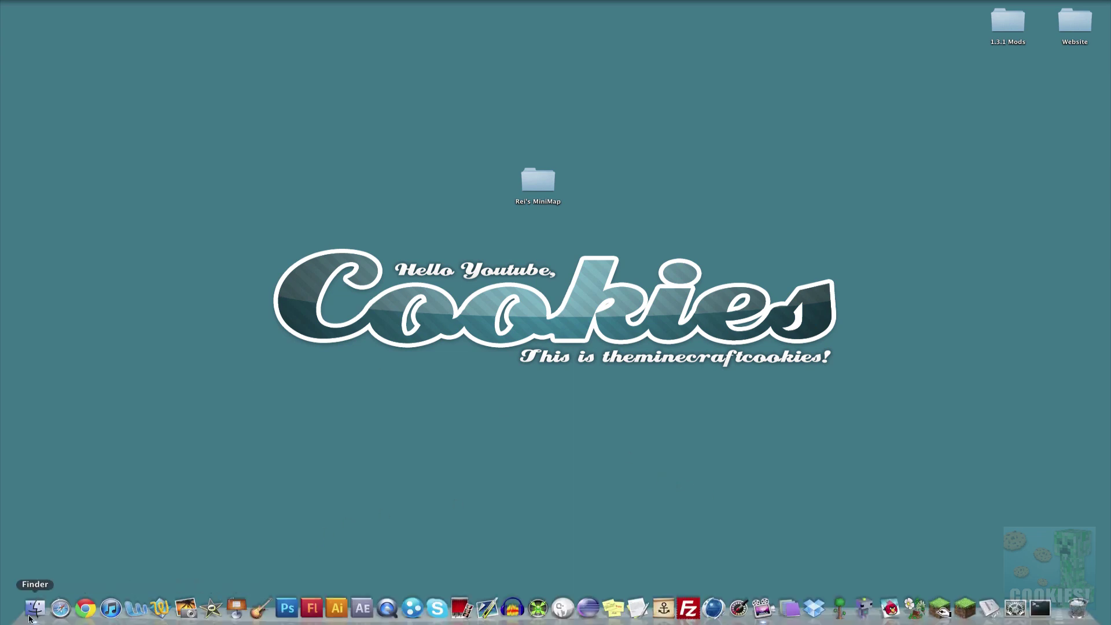
Step: Browse from the home folder through Library and Application Support to the minecraft folder and open its bin folder
click(35, 609)
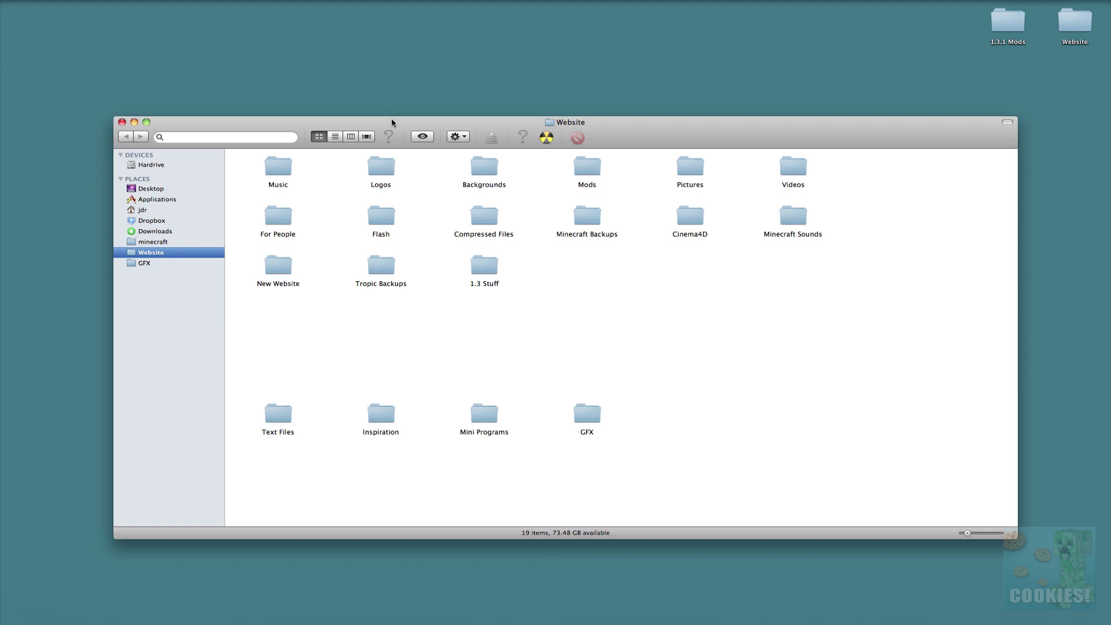
drag(391, 122, 430, 161)
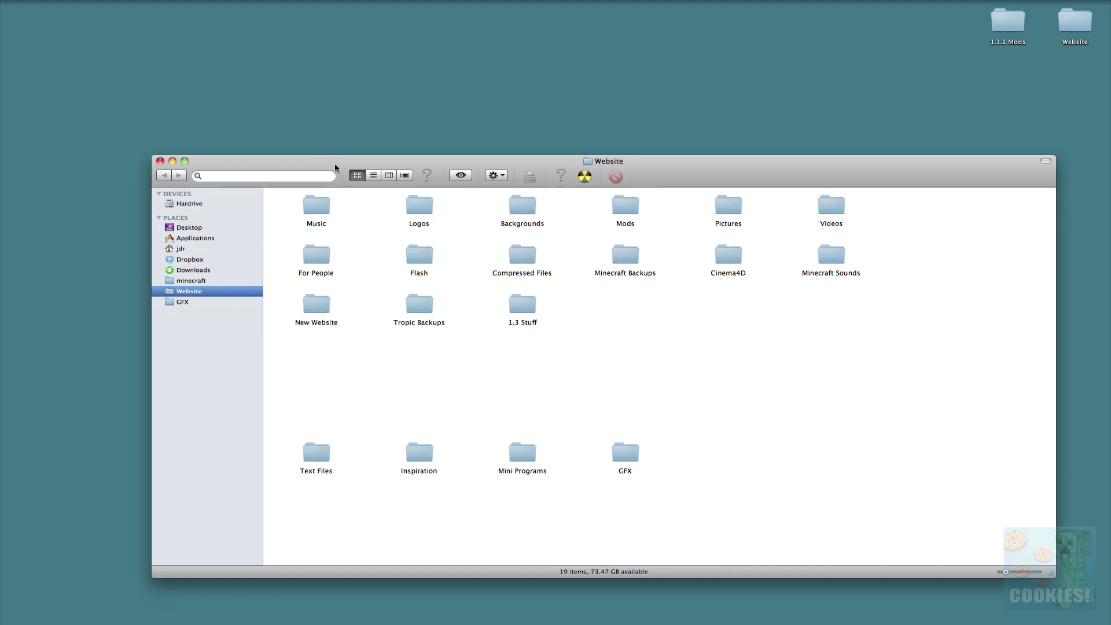
click(212, 251)
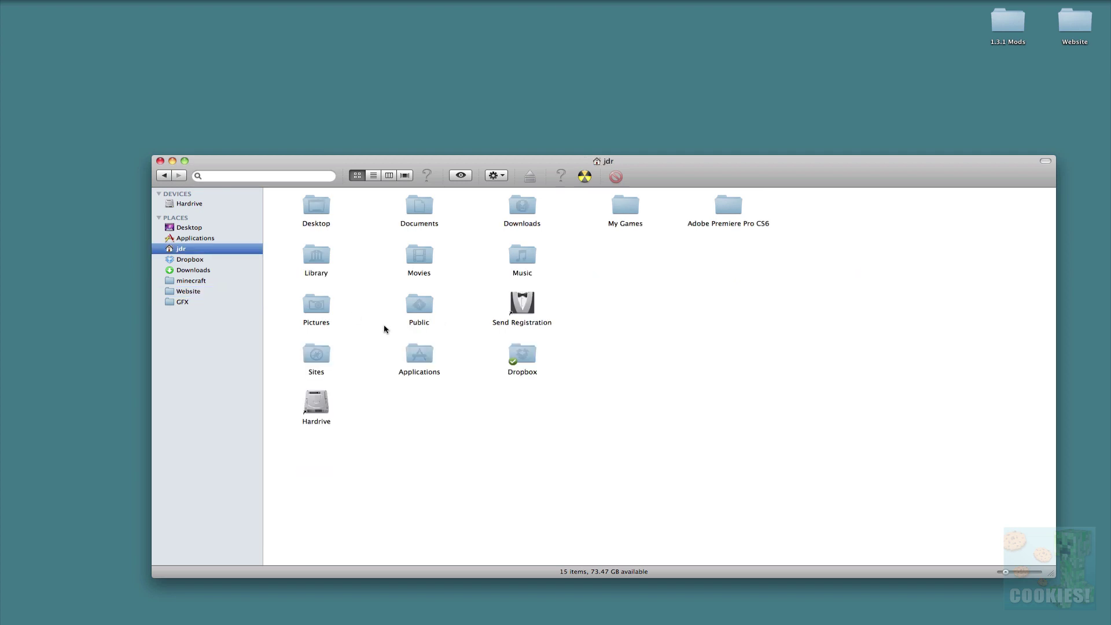
double_click(328, 259)
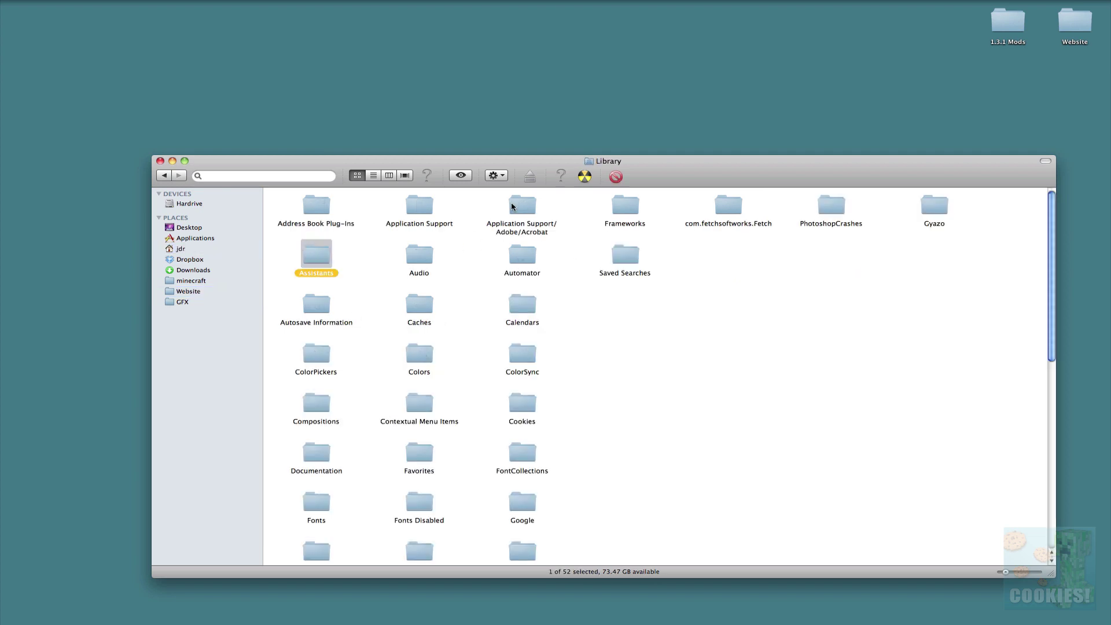
click(434, 210)
double_click(434, 211)
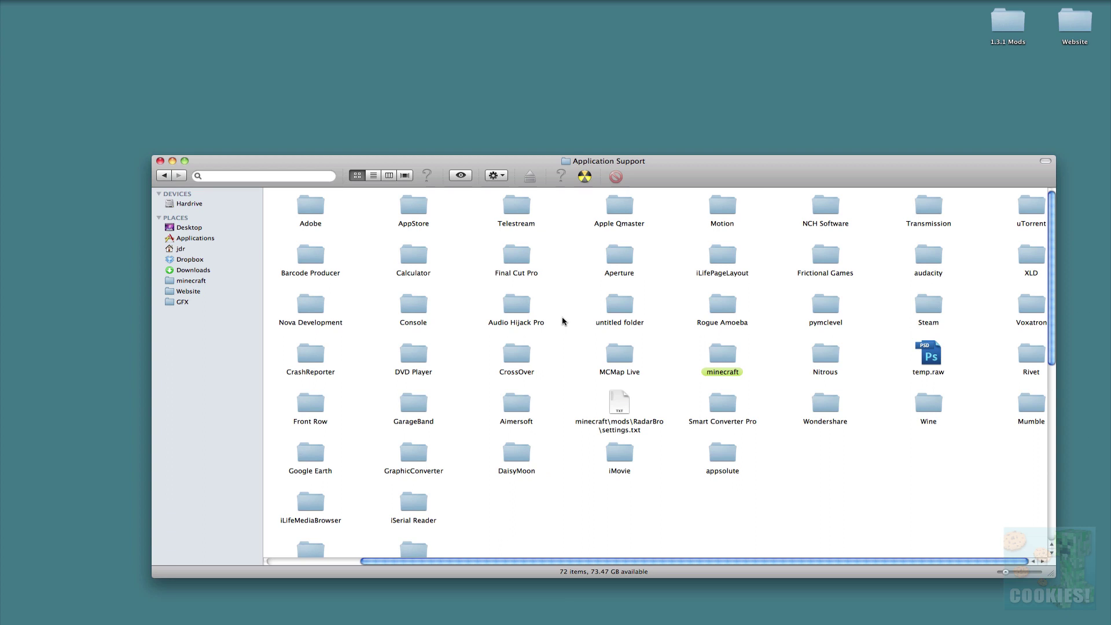
click(714, 356)
double_click(713, 355)
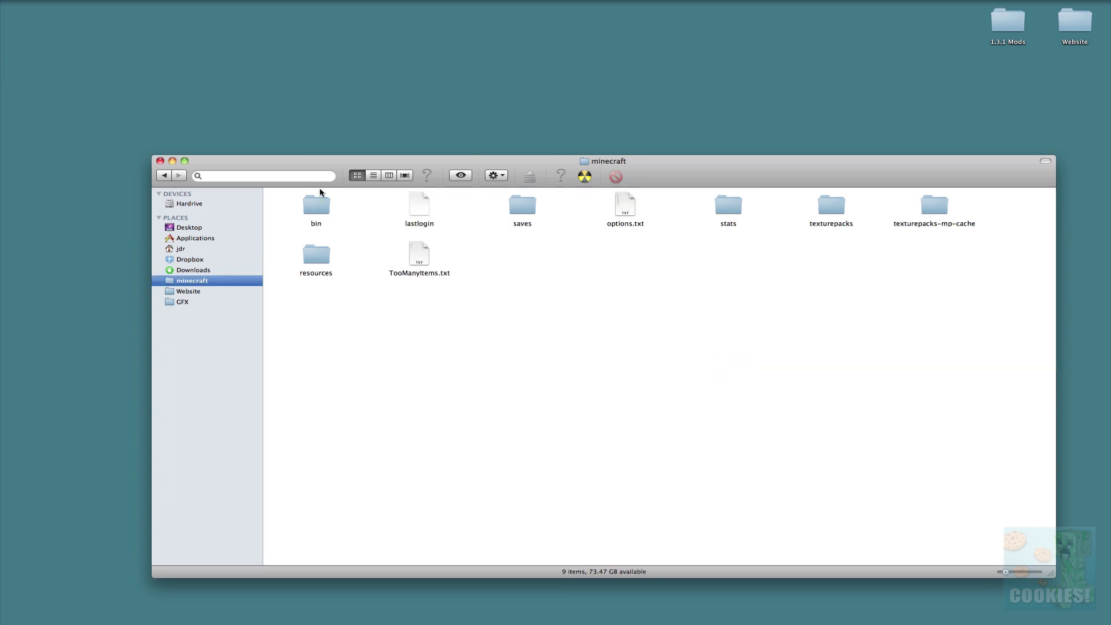
double_click(320, 210)
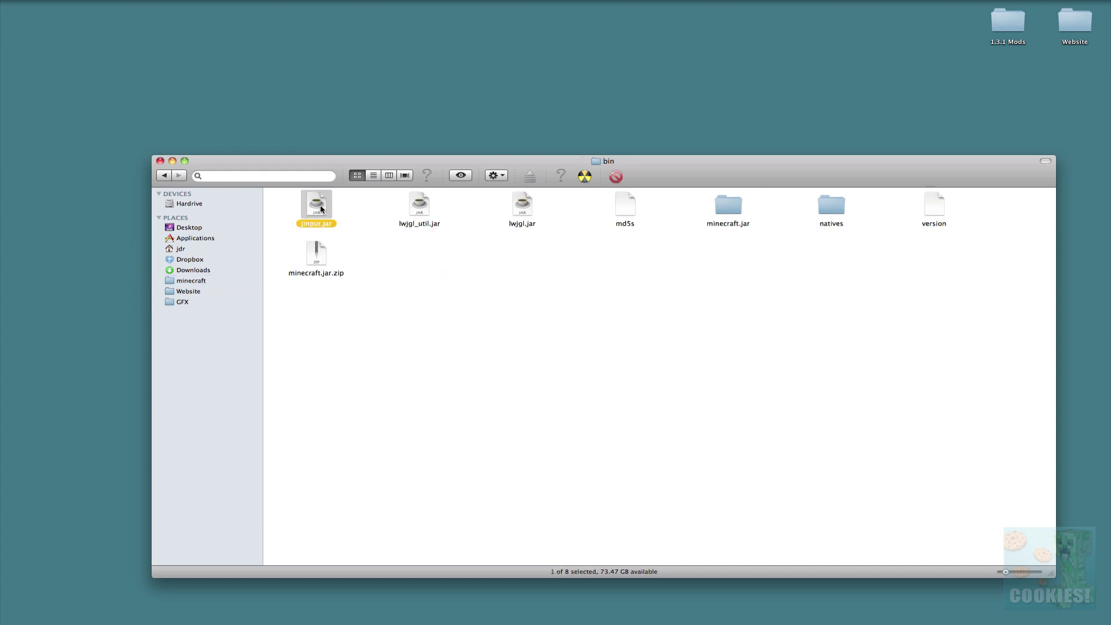
click(471, 308)
drag(741, 171, 686, 173)
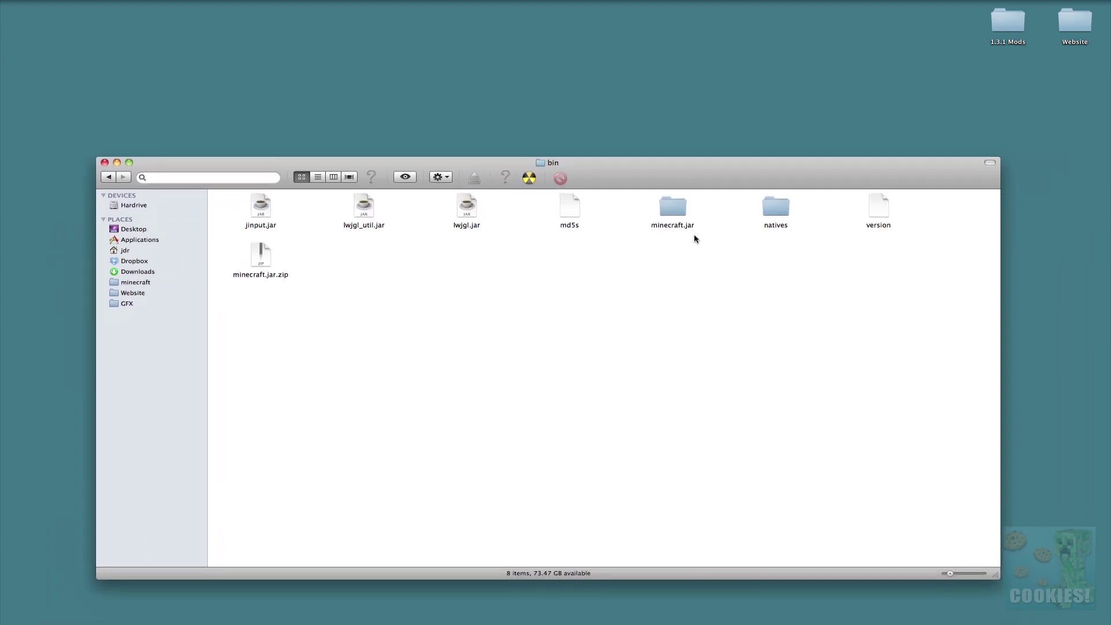
click(674, 217)
click(771, 279)
drag(742, 171, 724, 200)
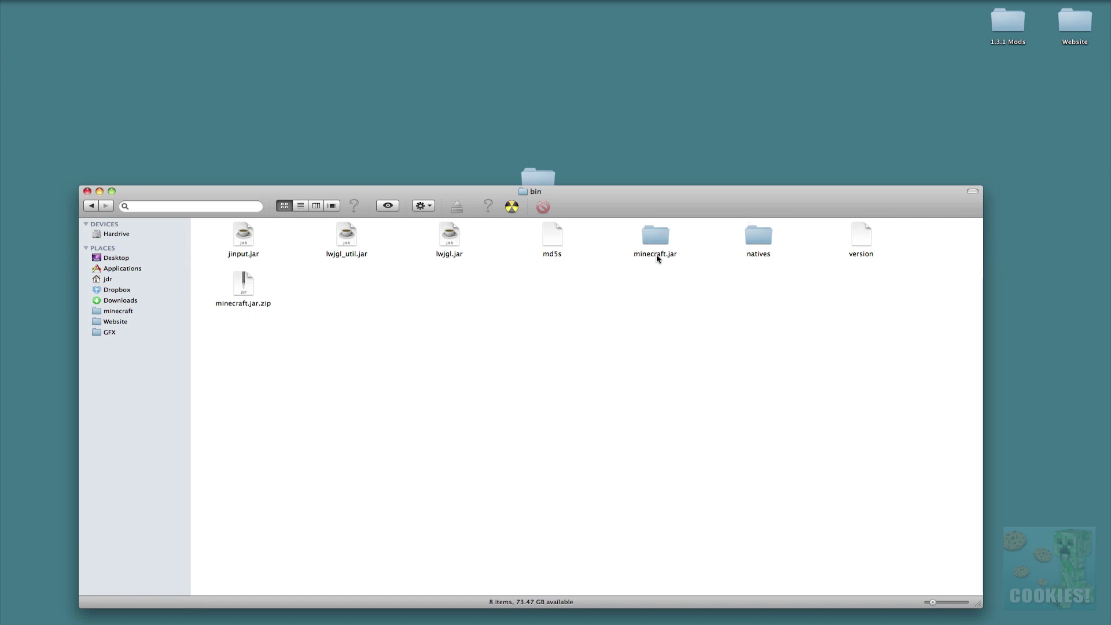
Step: Compress lwjgl.jar into a zip archive in the bin folder
click(444, 259)
drag(445, 258, 523, 293)
click(523, 292)
right_click(455, 240)
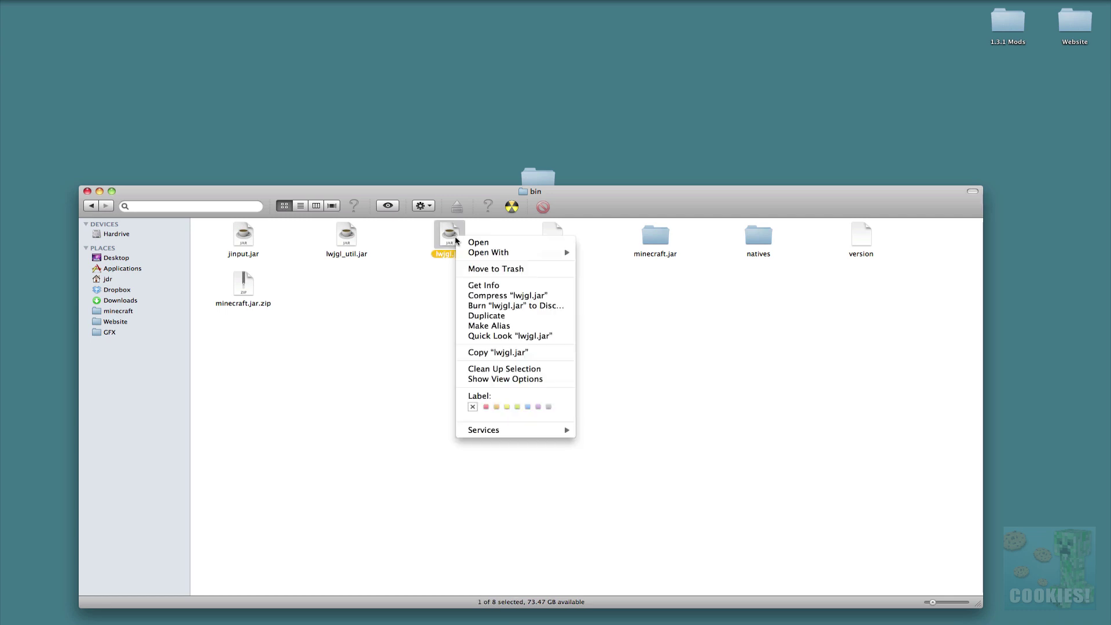
click(497, 298)
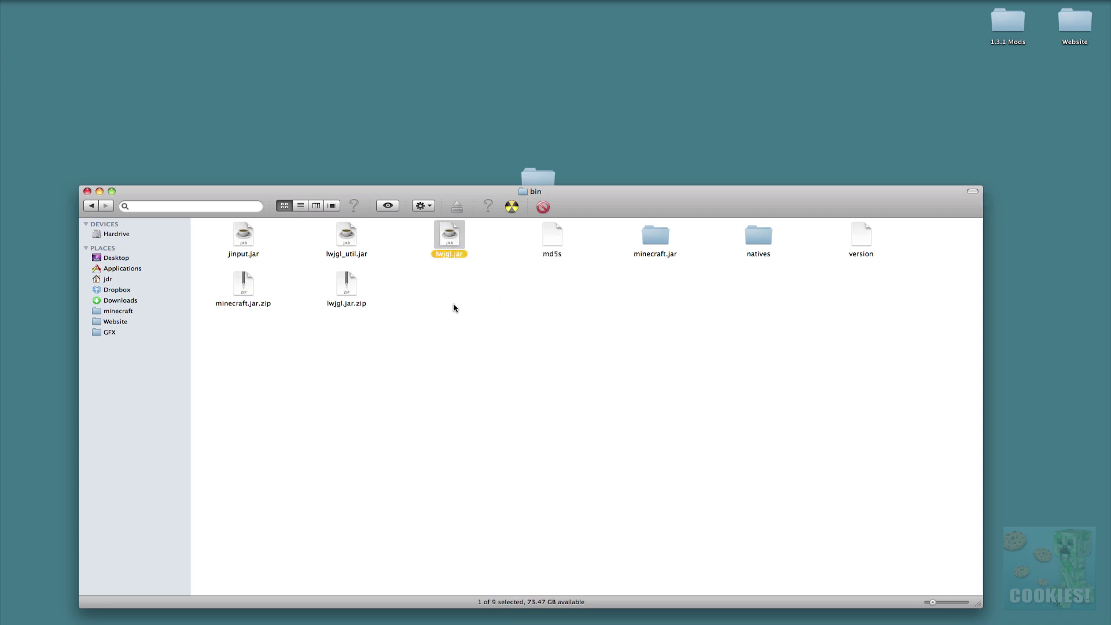
click(455, 308)
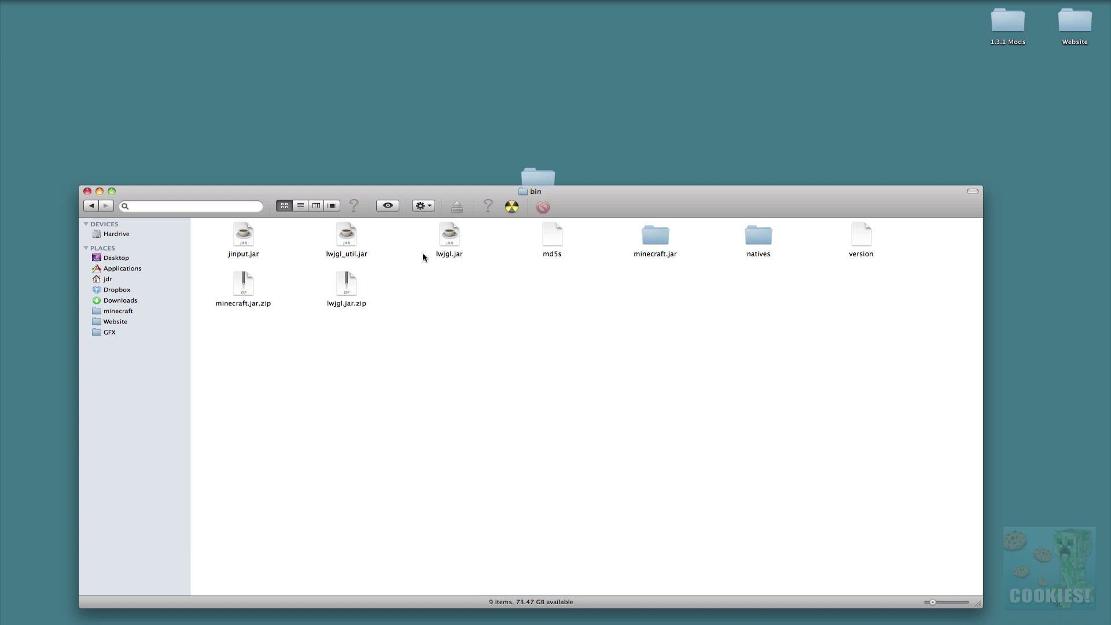
Step: Move the original lwjgl.jar out to the desktop and extract lwjgl.jar.zip in the bin folder
drag(443, 258, 363, 88)
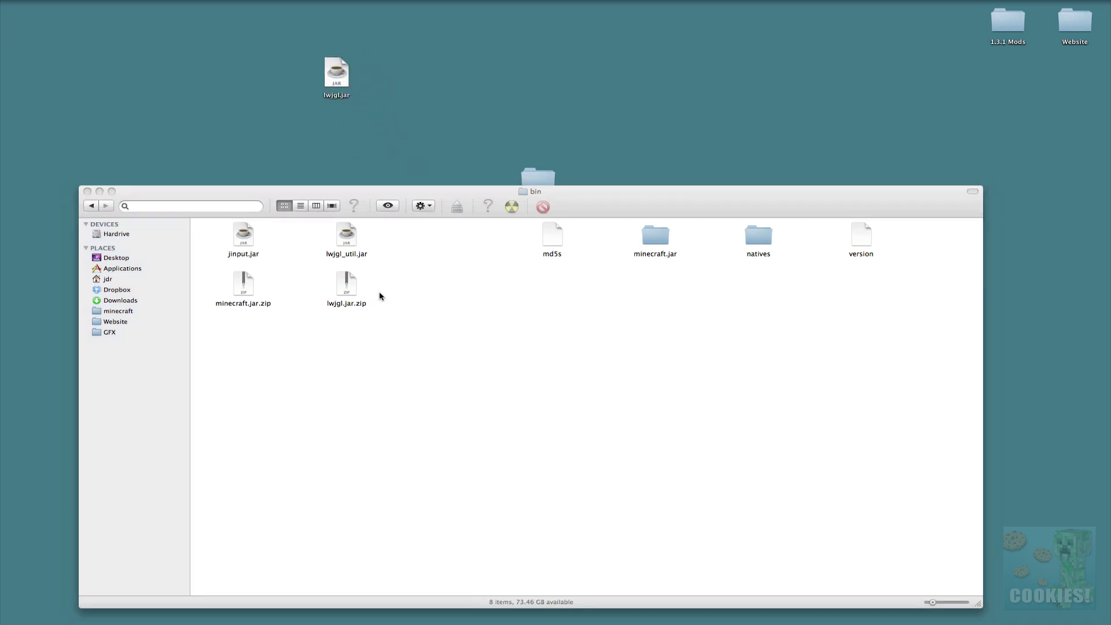
double_click(349, 286)
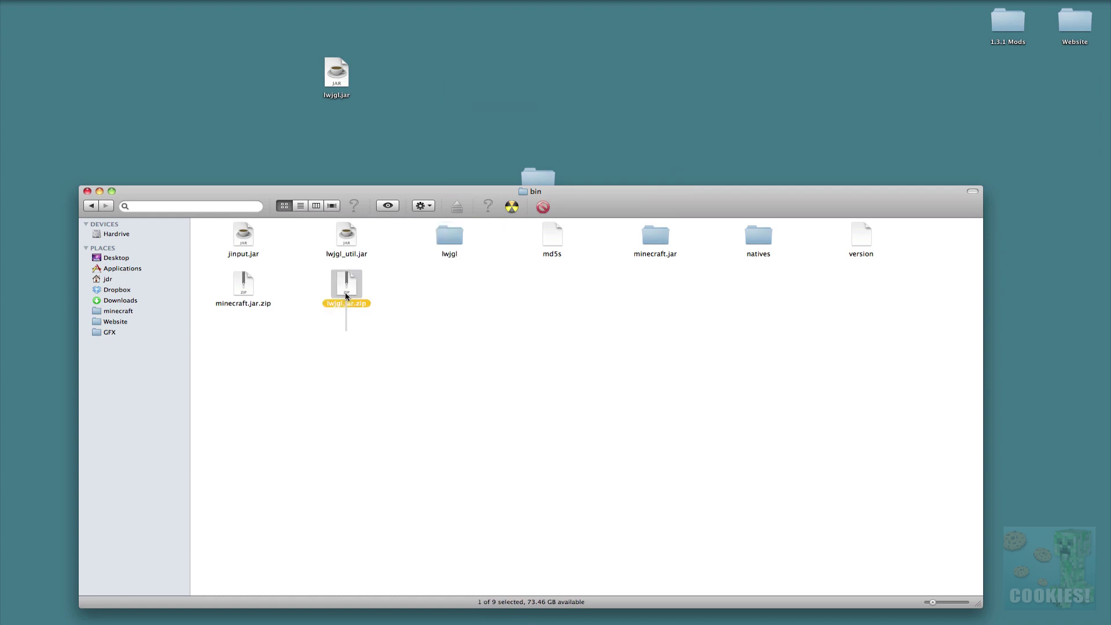
Step: Rename the extracted lwjgl folder as lwjgl.jar through its info window and close that window
click(450, 252)
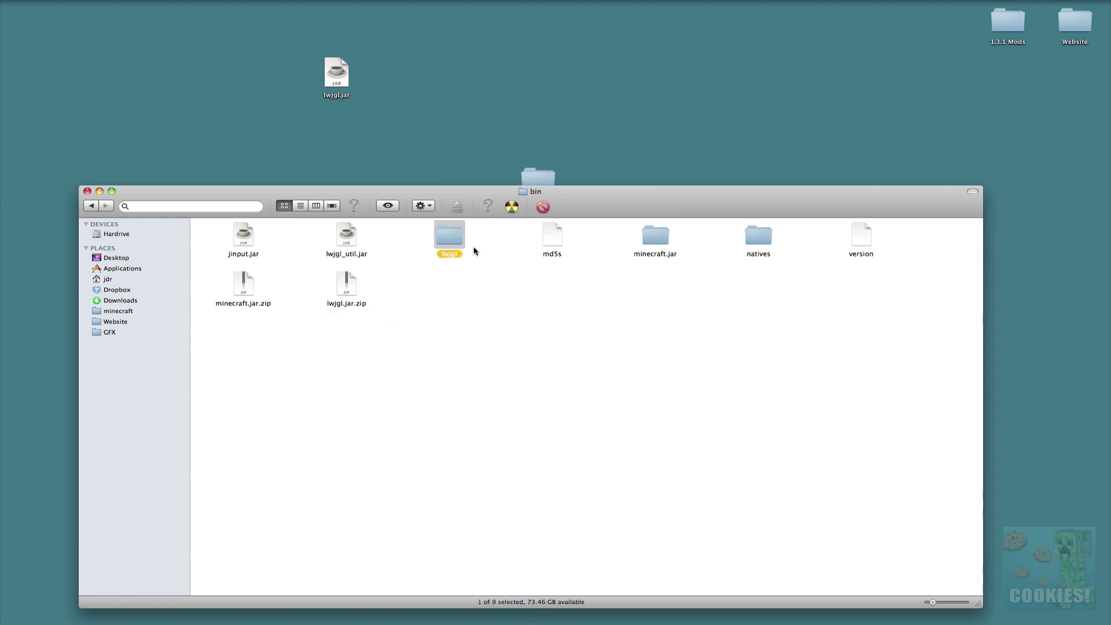
right_click(458, 238)
click(504, 276)
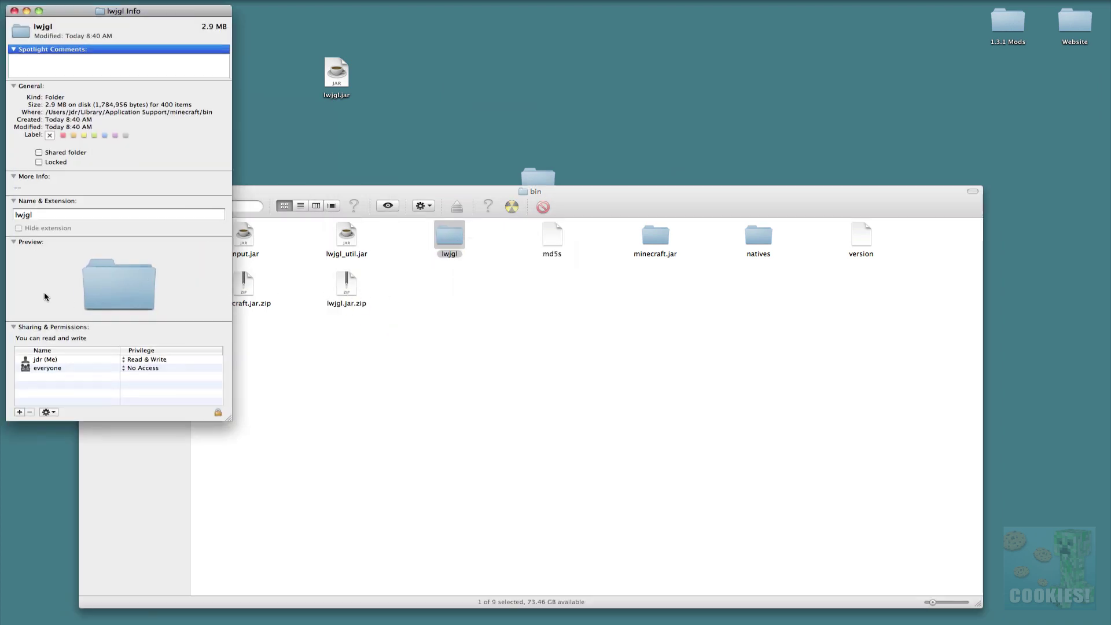
click(40, 217)
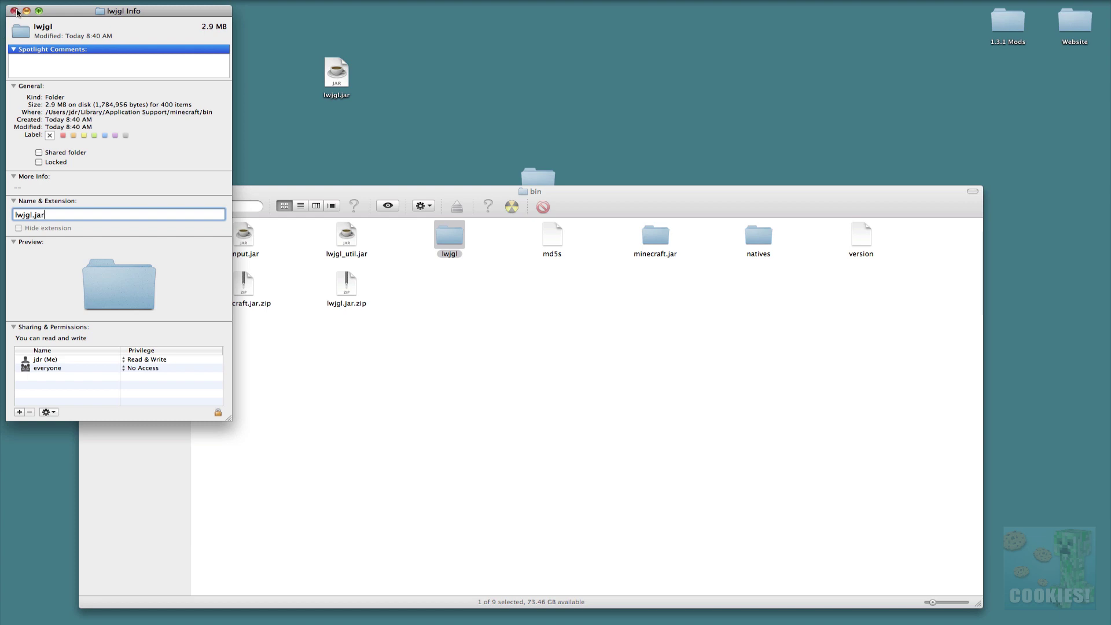
click(15, 12)
click(643, 204)
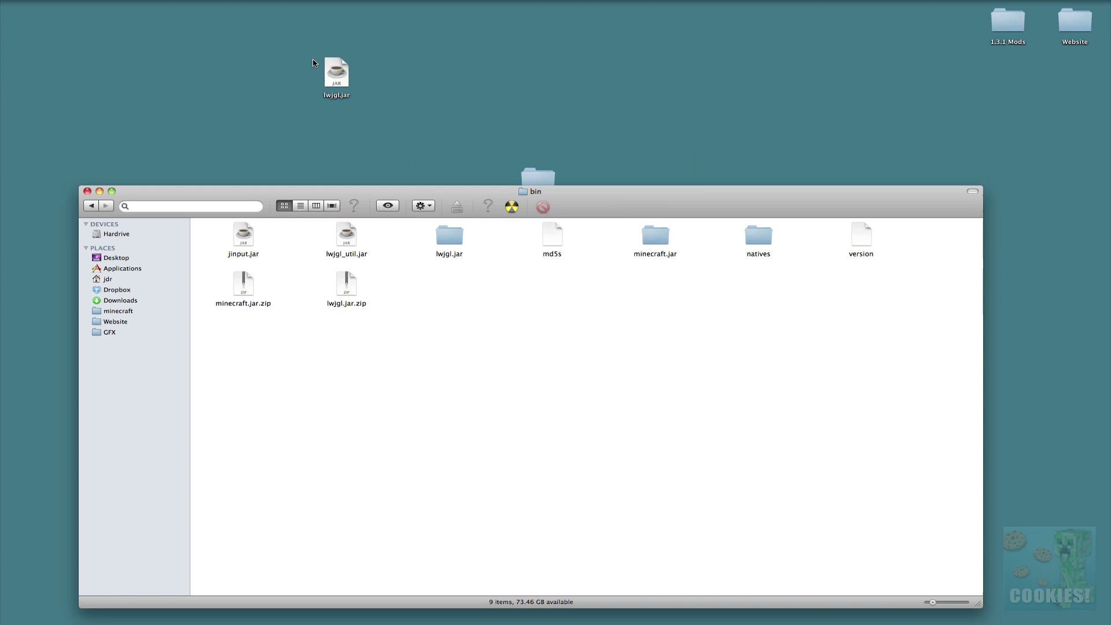
Step: Look inside the lwjgl.jar folder and its org subfolder, and return to the bin folder
double_click(459, 243)
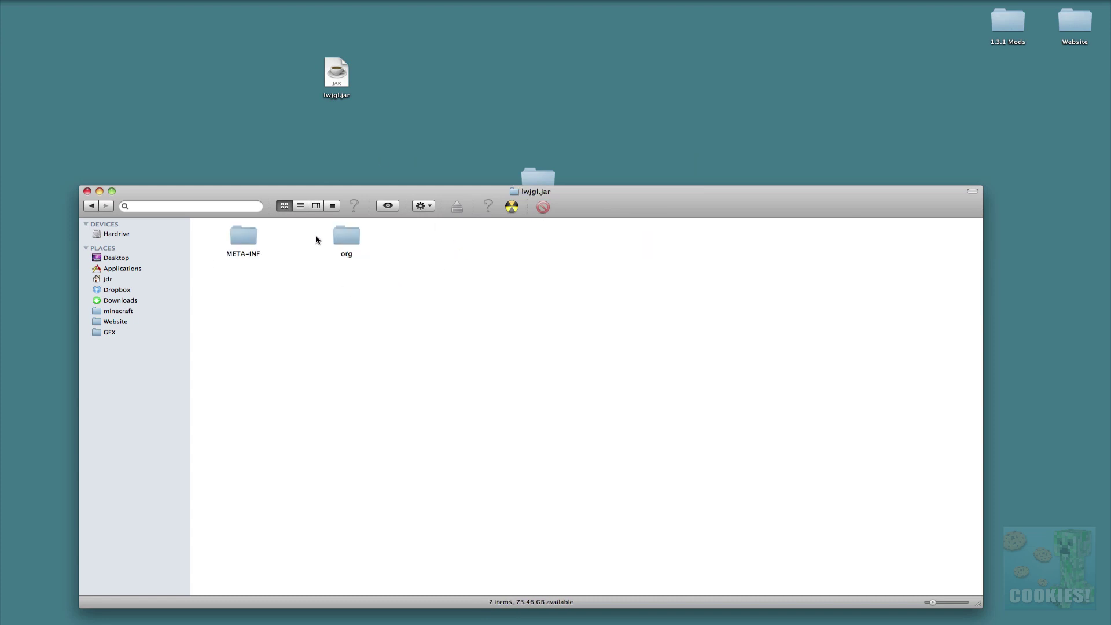
double_click(343, 238)
click(91, 206)
click(92, 206)
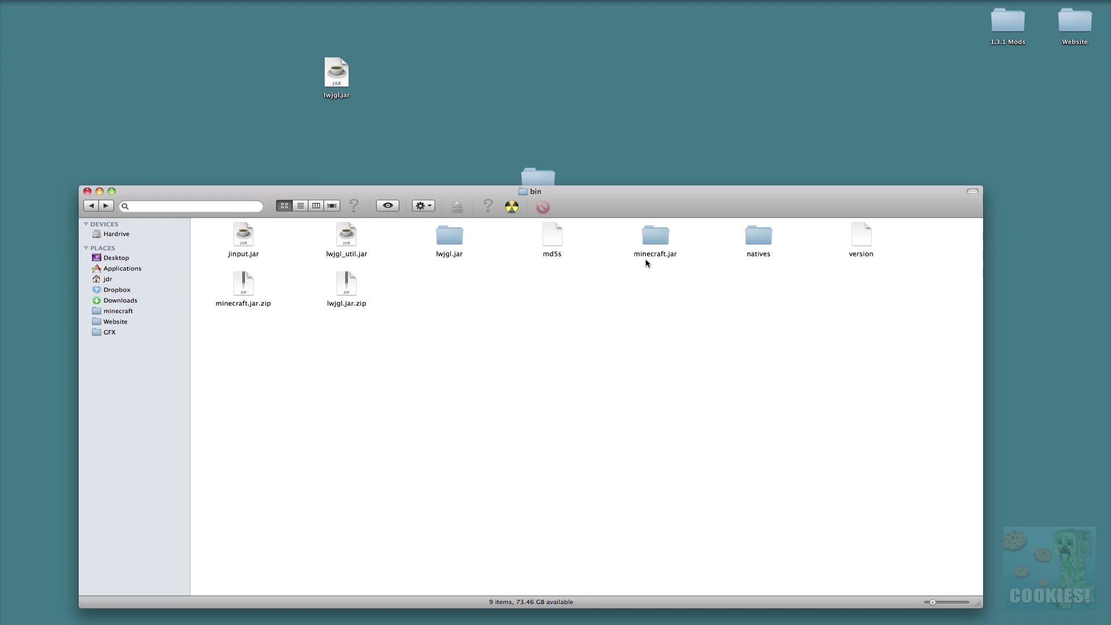
Step: Open the Rei's MiniMap folder on the desktop, copy all five of its items and close its window
drag(621, 200, 615, 223)
double_click(538, 180)
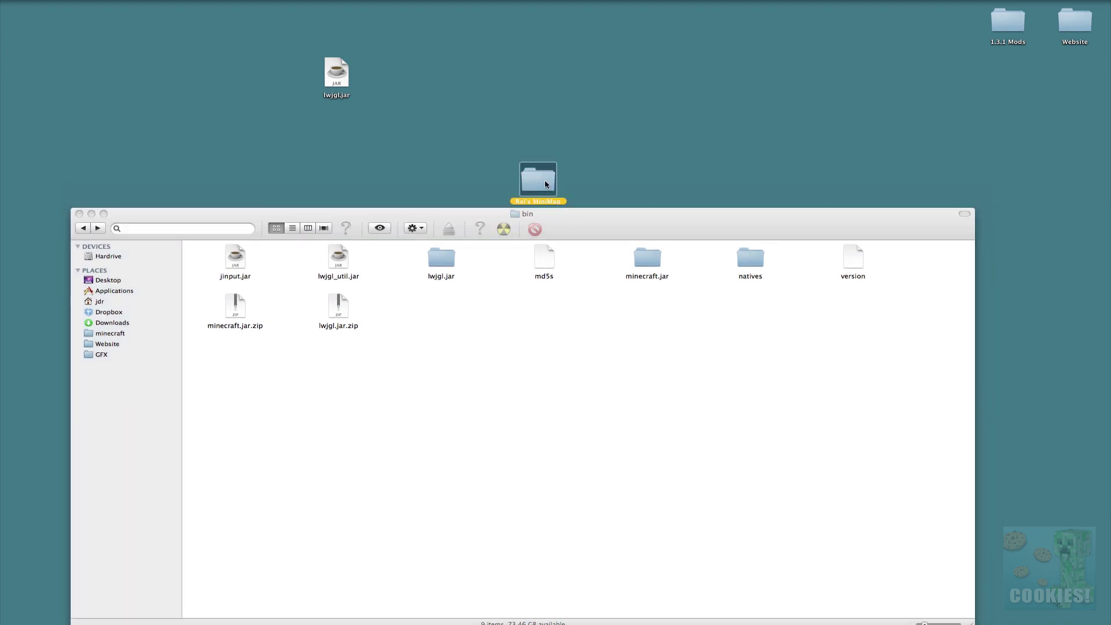
drag(473, 230, 612, 229)
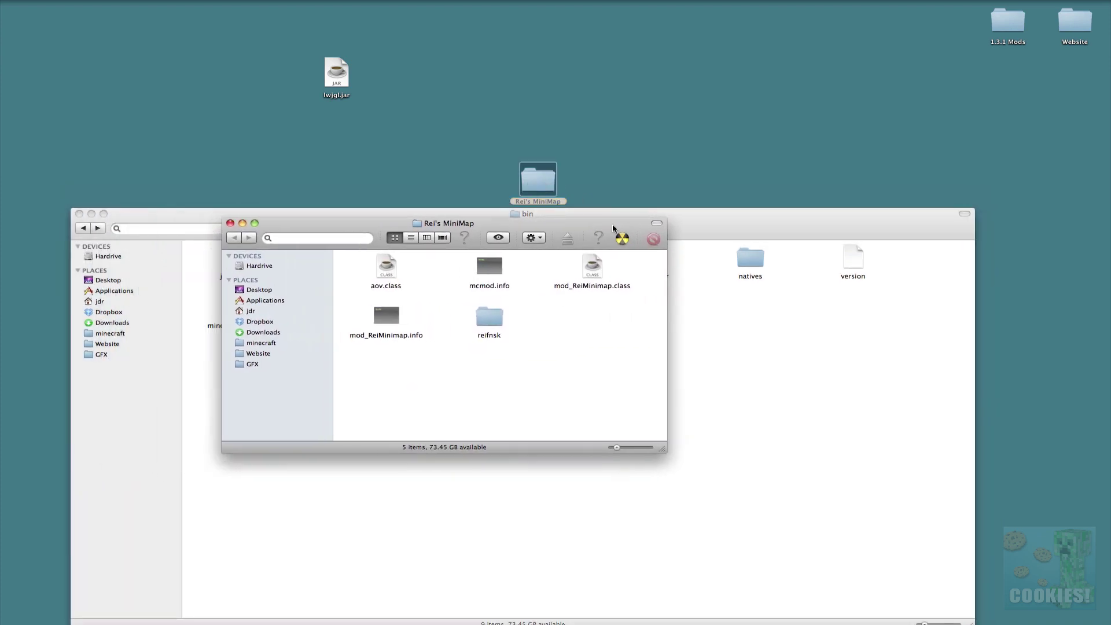
key(super+a)
right_click(483, 266)
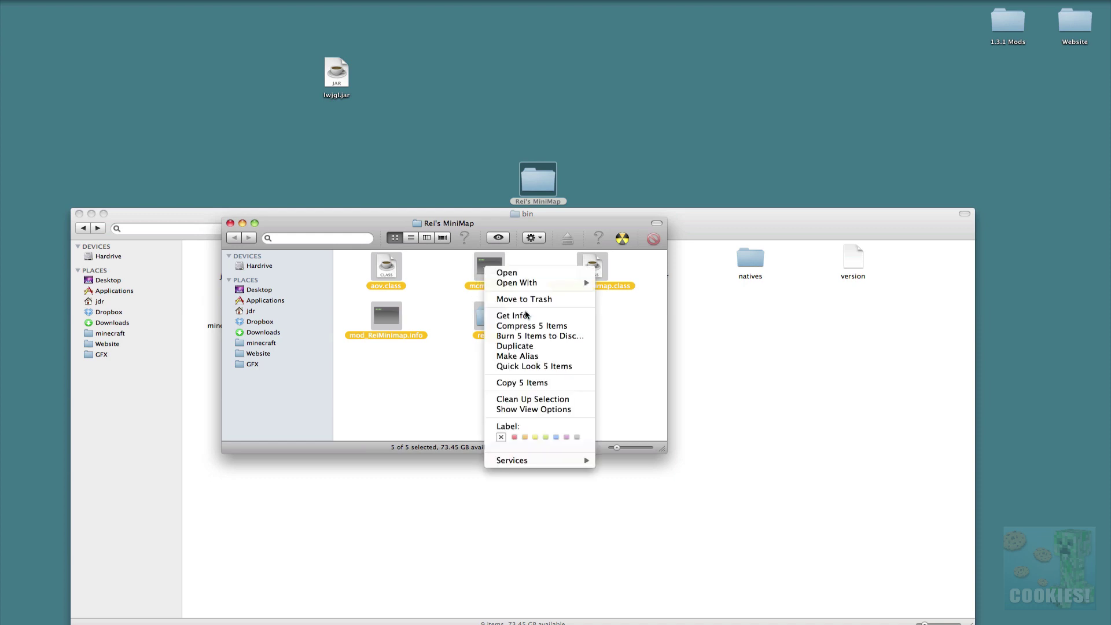
click(528, 384)
click(230, 223)
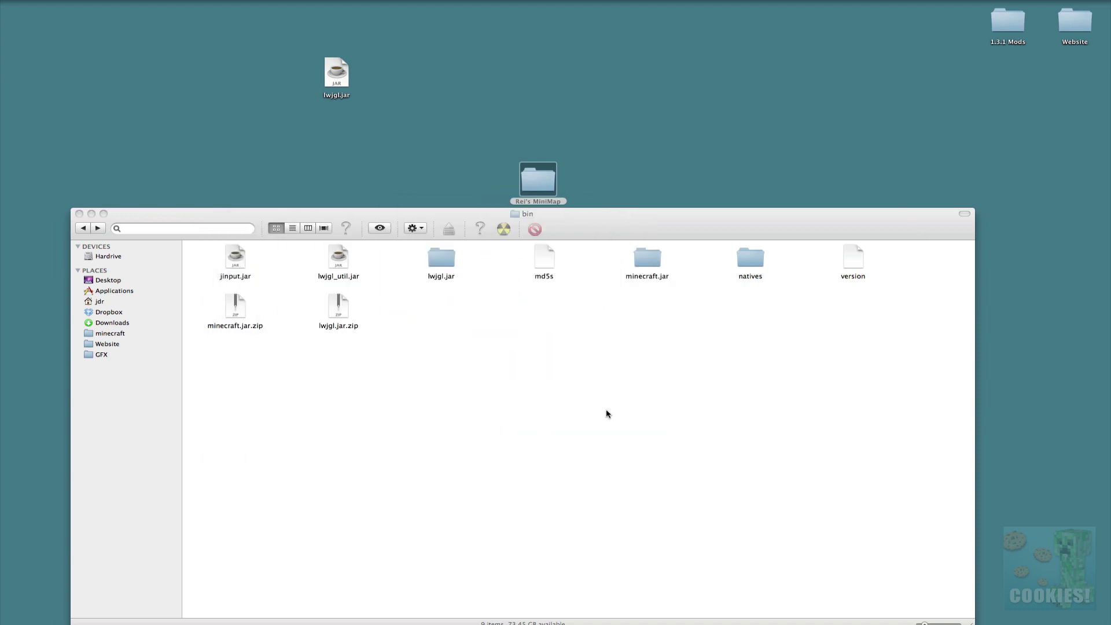
Step: Paste the copied mod files into the minecraft.jar folder, replacing the existing aov.class
double_click(651, 261)
right_click(620, 300)
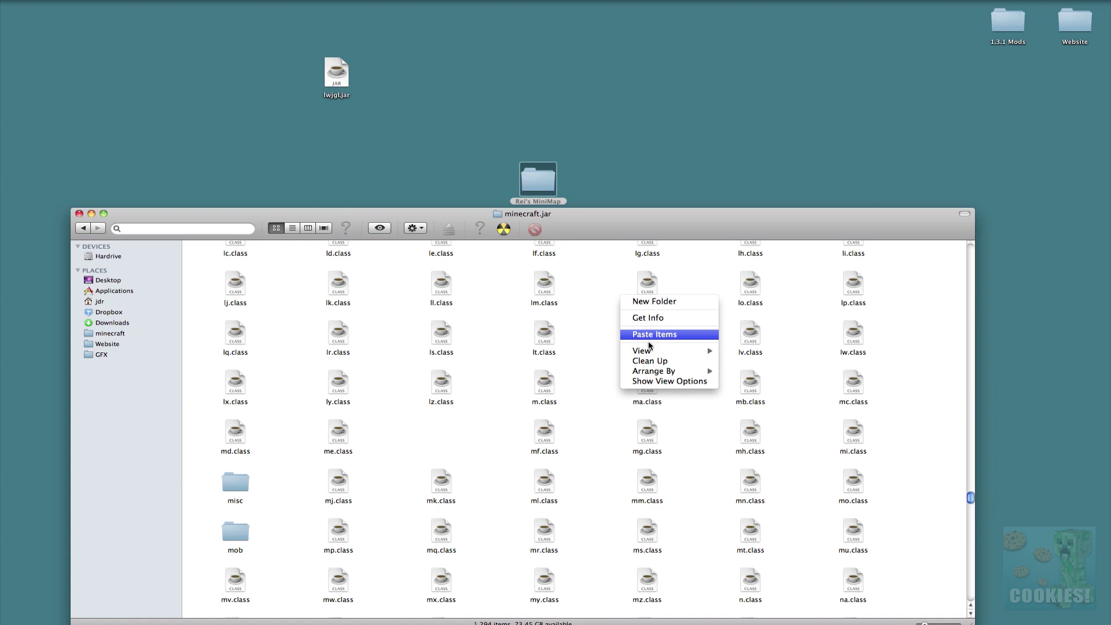
click(664, 341)
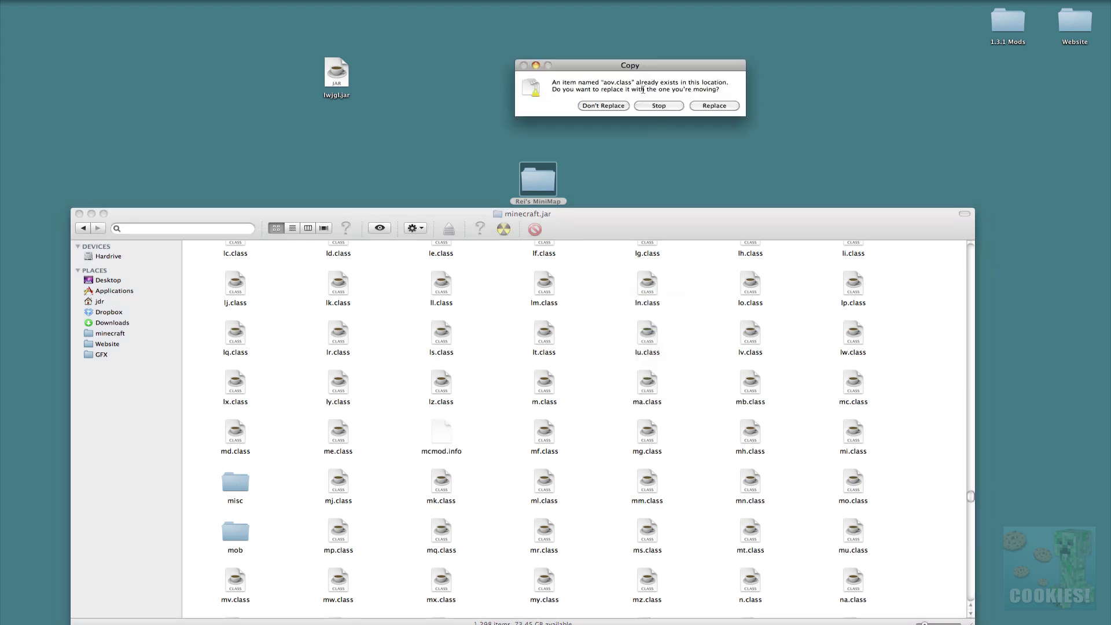
click(727, 109)
drag(714, 236, 729, 157)
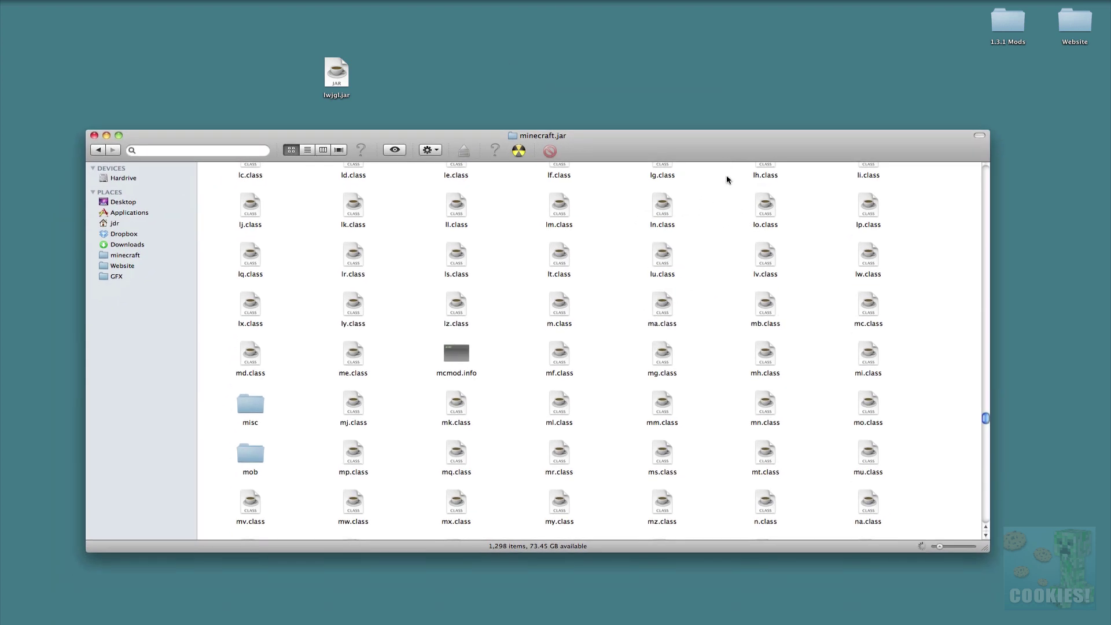
click(559, 414)
text(mf)
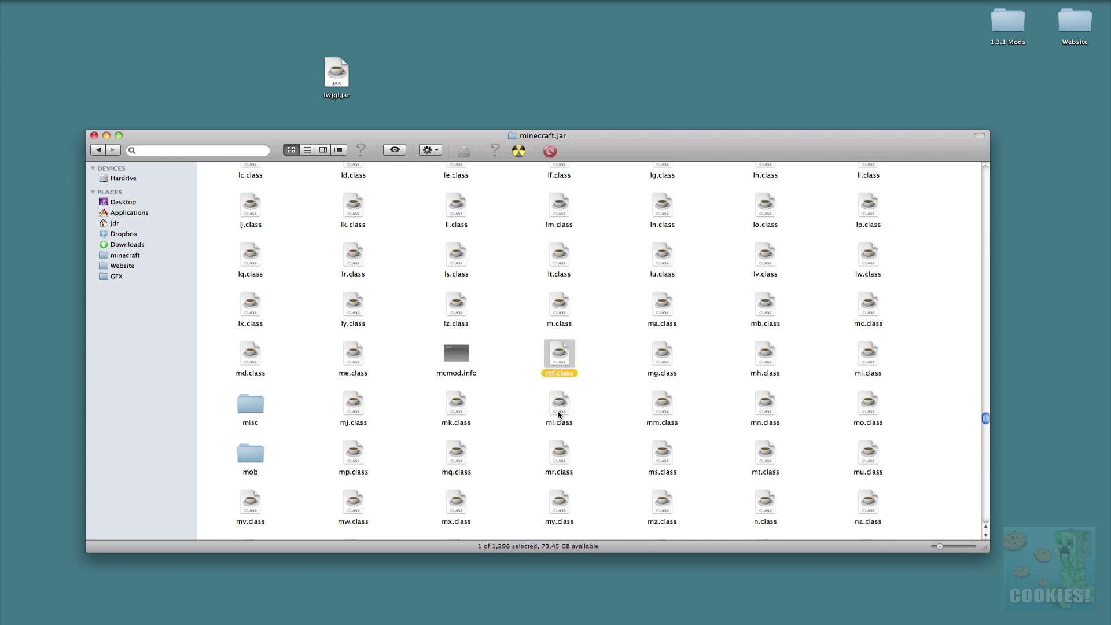
click(615, 349)
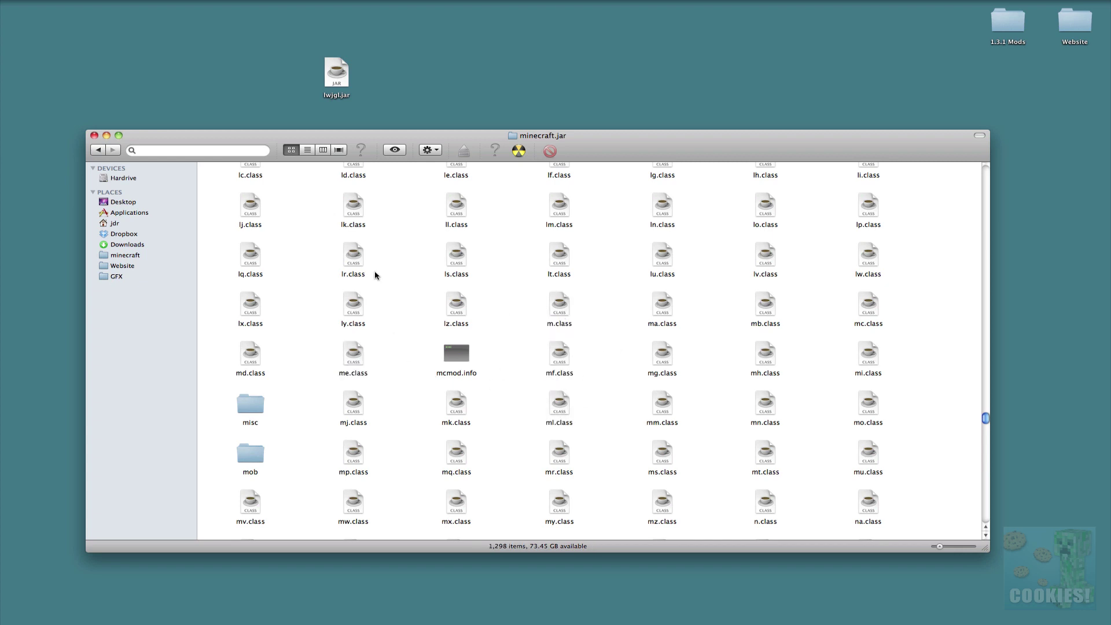
Step: Close the minecraft.jar folder window and open the Minecraft launcher again
click(94, 139)
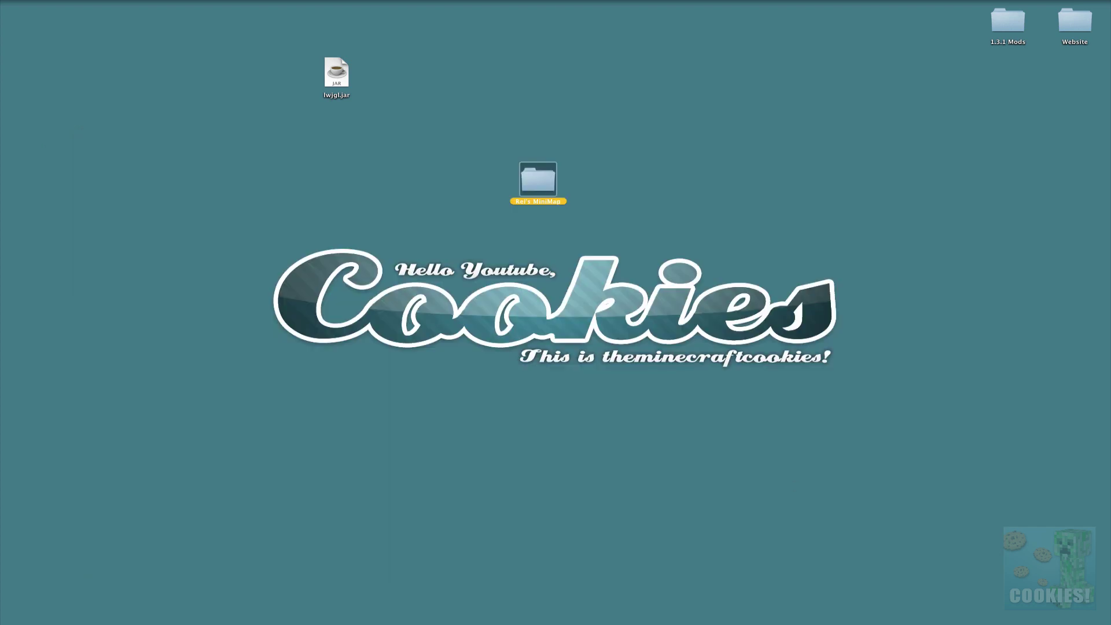
click(826, 483)
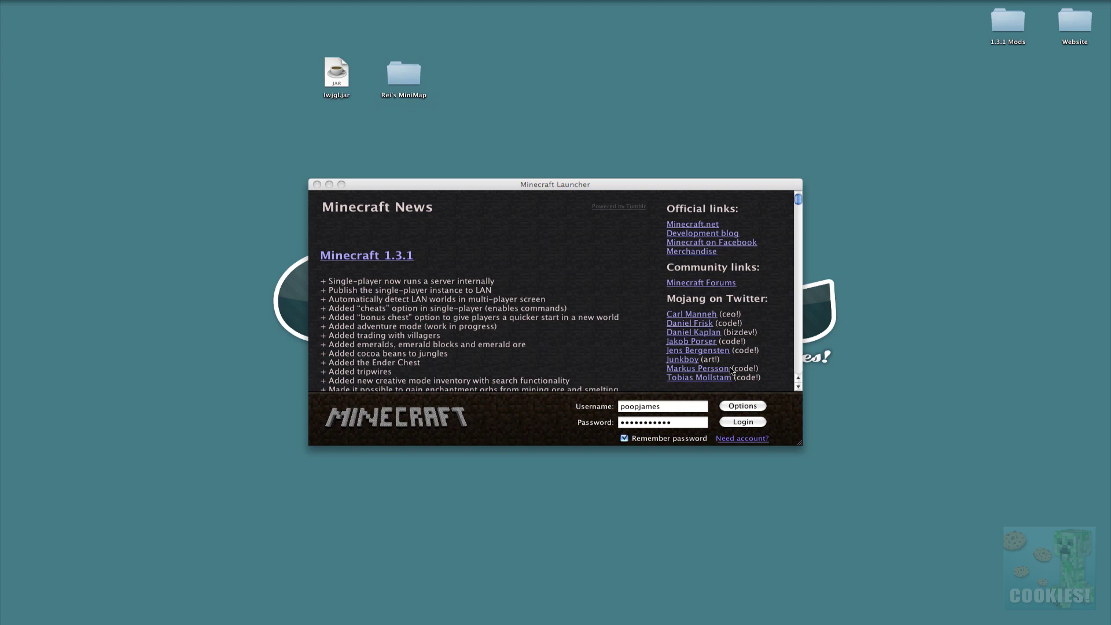
Step: Log in from the launcher, enlarge the game window and open the single-player world list
click(731, 421)
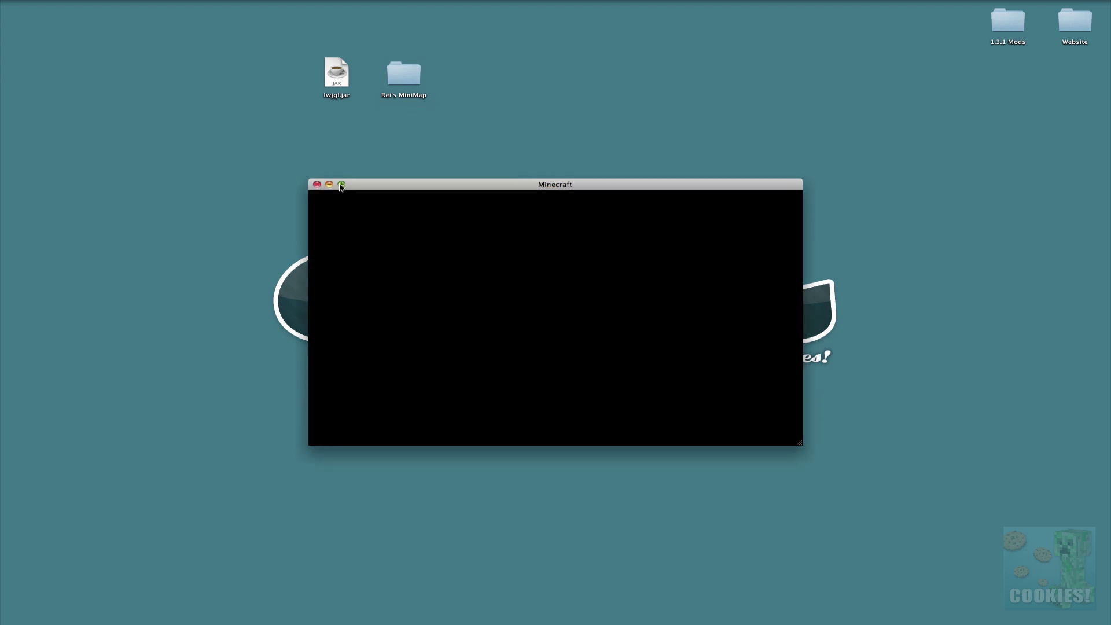
click(342, 184)
click(403, 302)
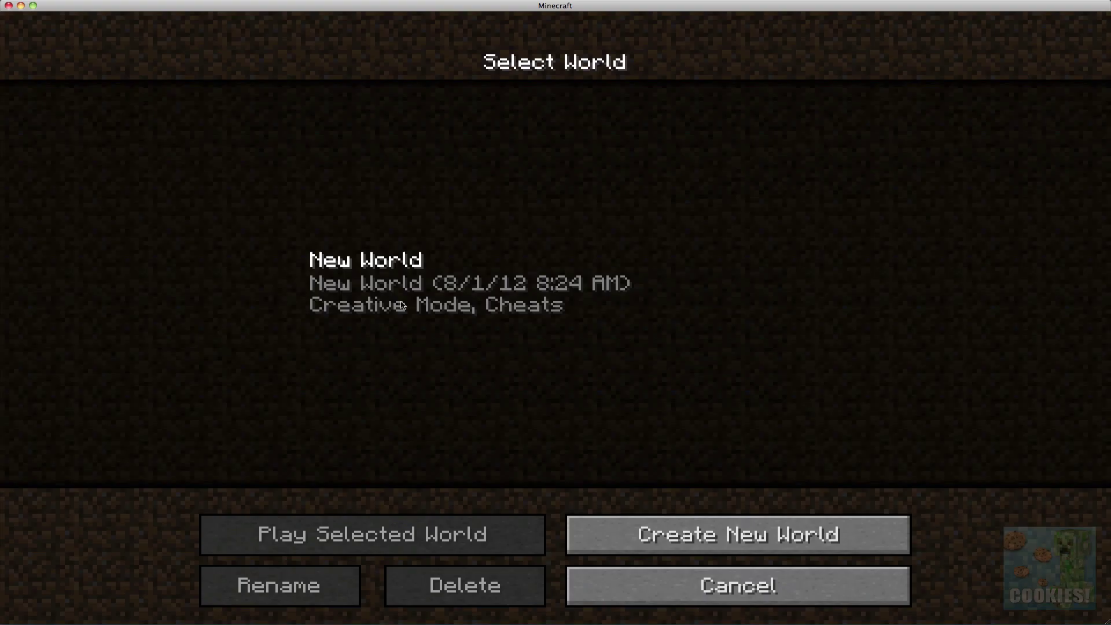
Step: Delete the existing world New World and confirm its deletion
click(402, 305)
click(468, 583)
click(370, 339)
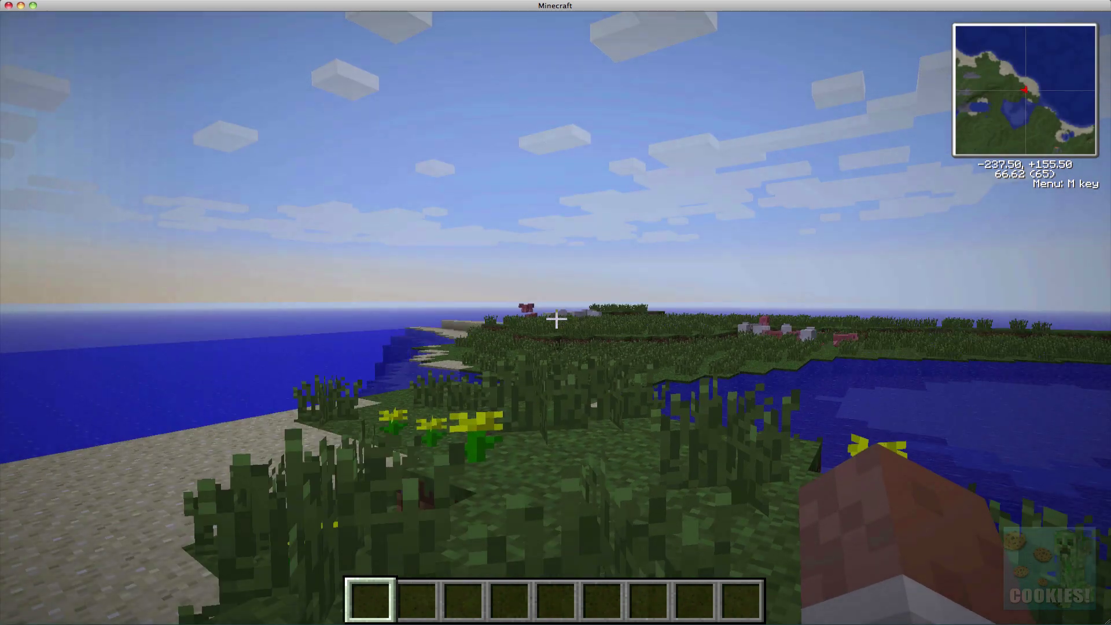
Step: Walk along the beach, switch Rei's Minimap off and back on in its settings, and return to the game
key(w)
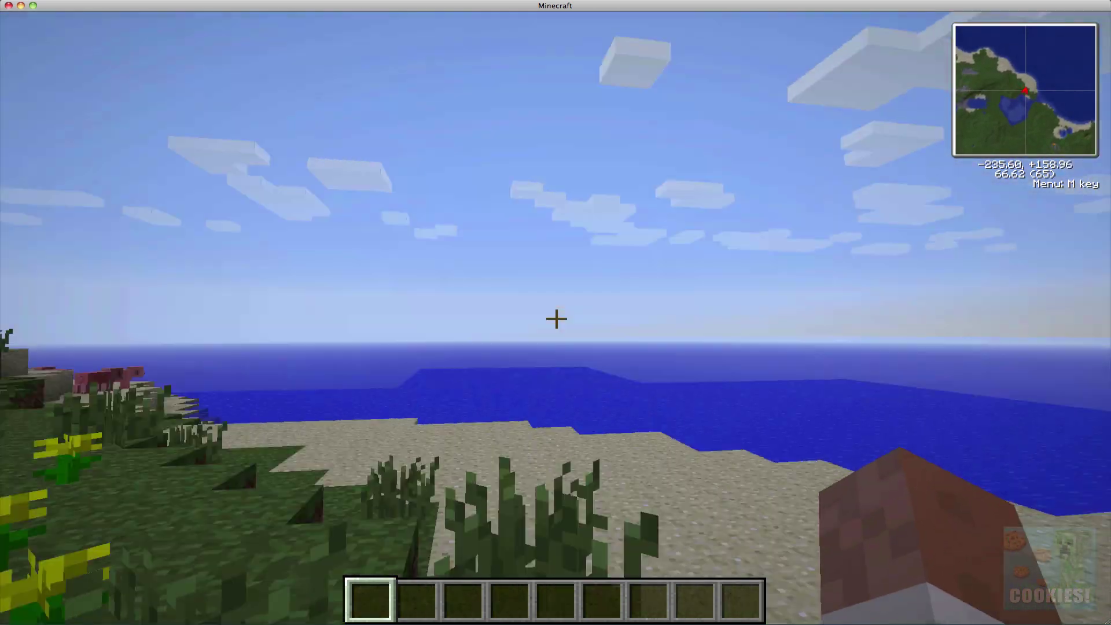
key(w)
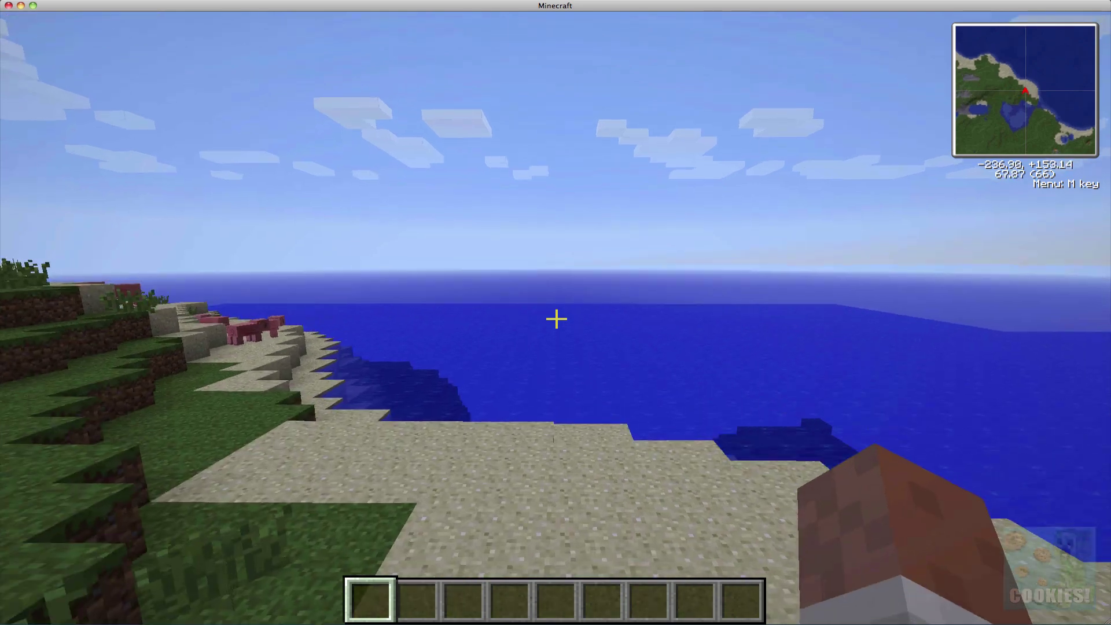
key(m)
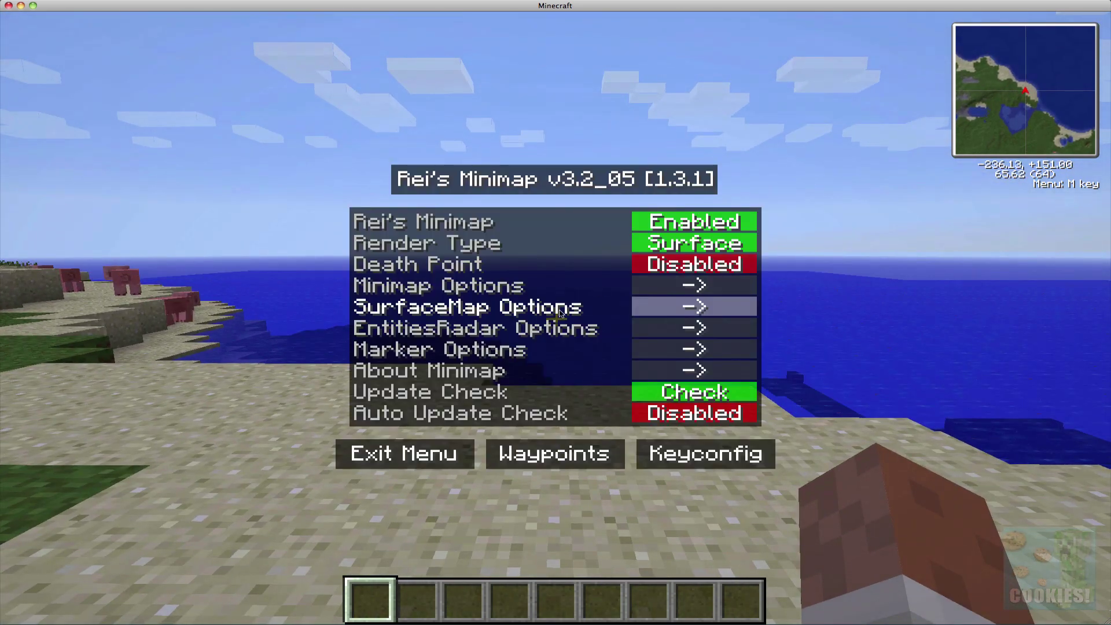
click(690, 223)
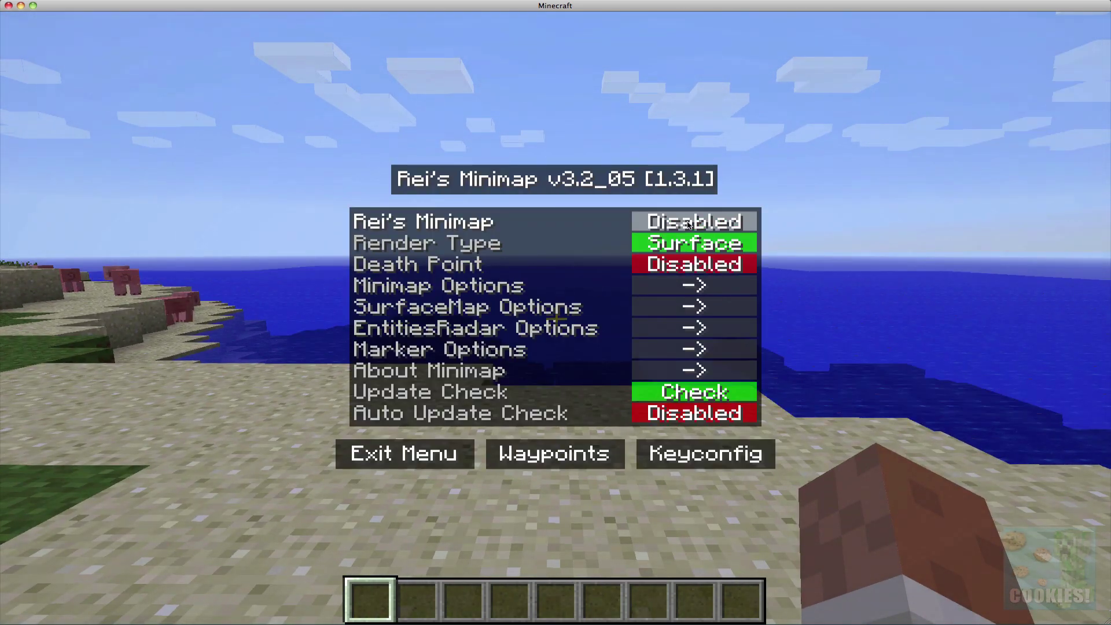
click(688, 225)
click(404, 453)
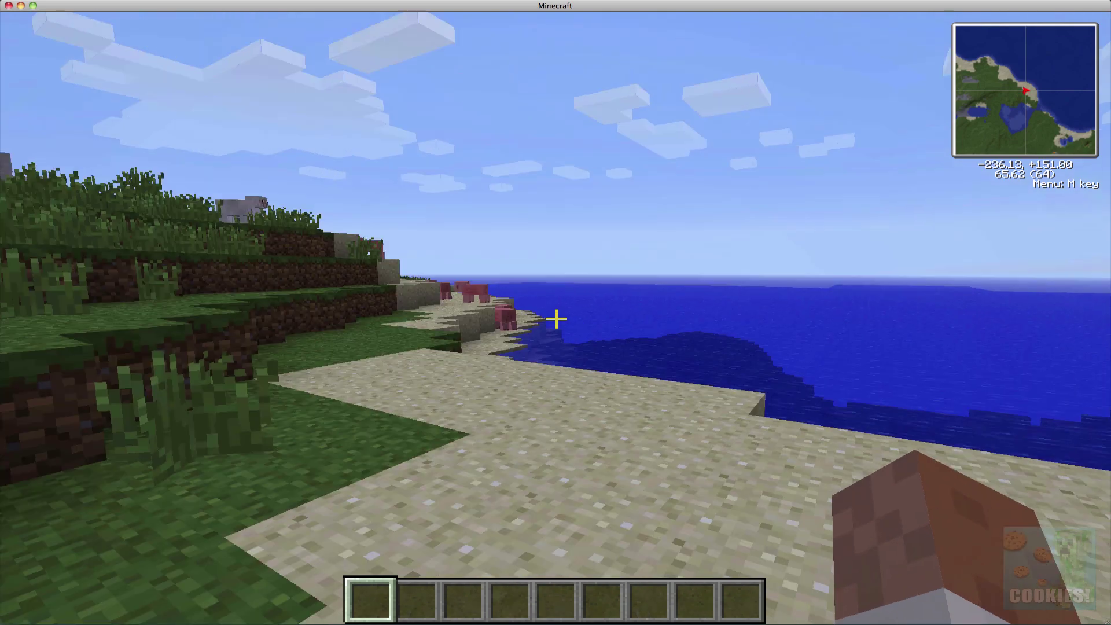
Step: Walk inland, examine the machine specs listed in the Snooper Settings and return to the game options
key(w)
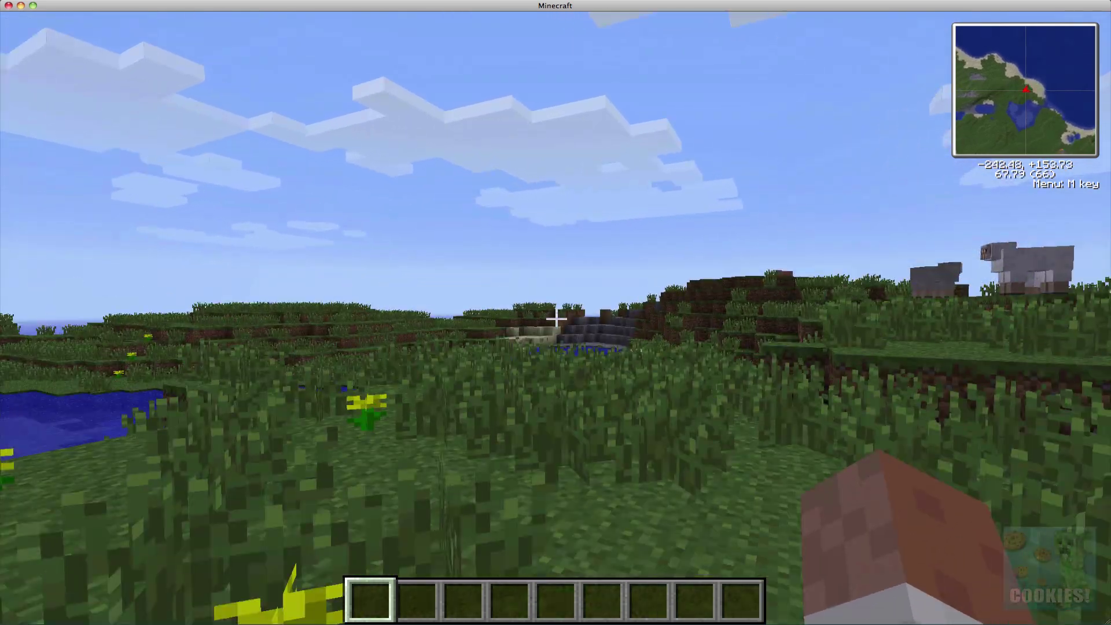
key(Escape)
click(434, 355)
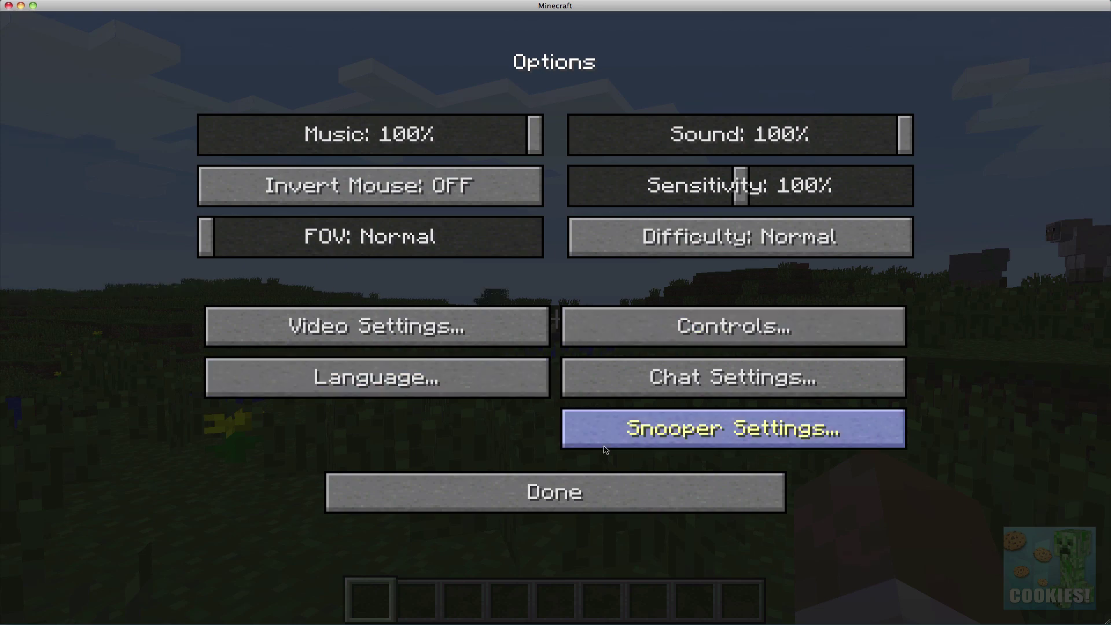
click(669, 440)
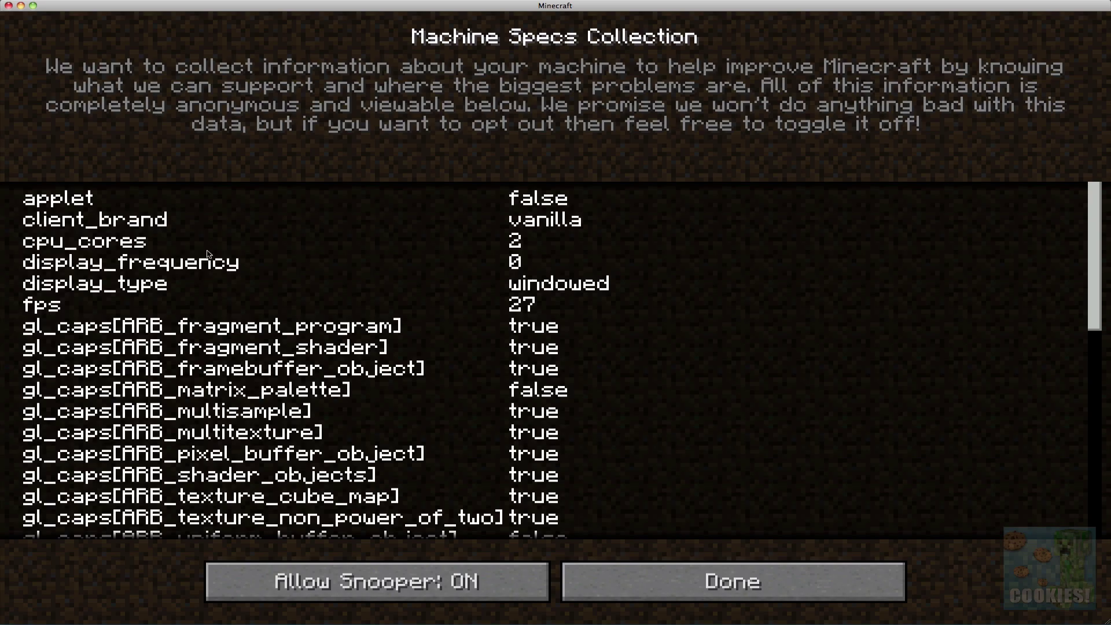
scroll(768, 431, down, 3)
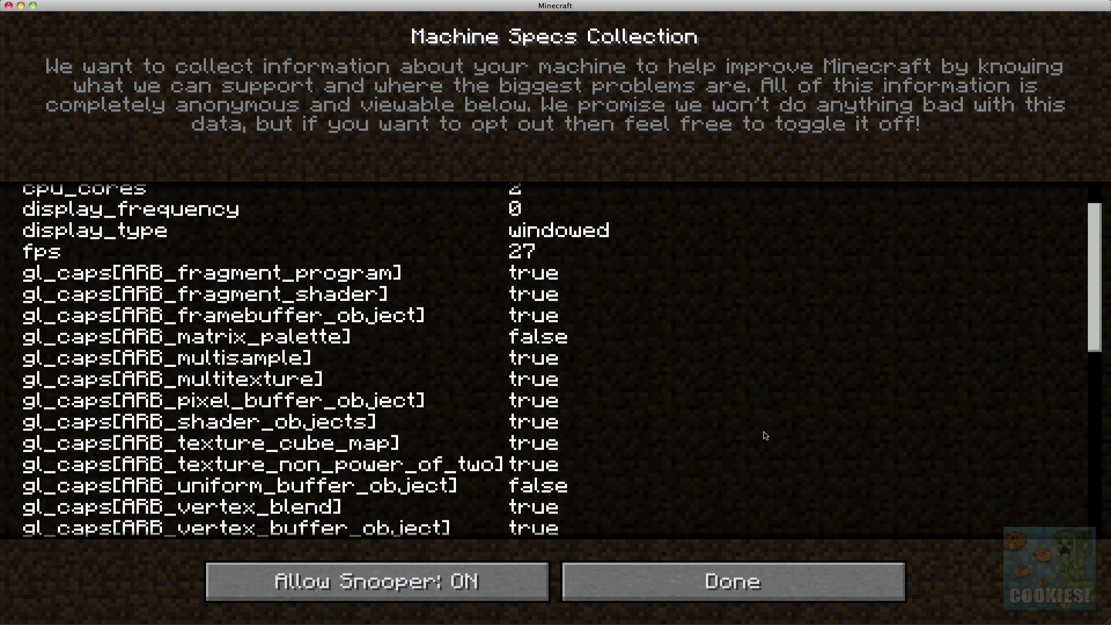
scroll(766, 435, down, 1)
click(733, 580)
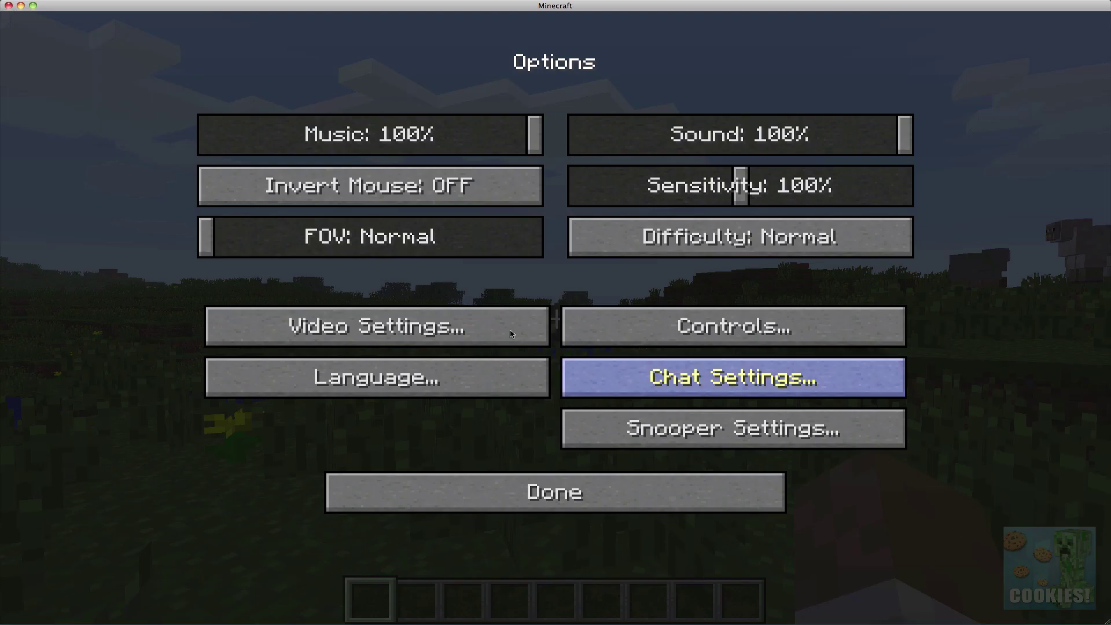
Step: Set video to Fast graphics, Normal render distance, Bright brightness, clouds and view bobbing off, switch the performance mode and resume the game
click(457, 328)
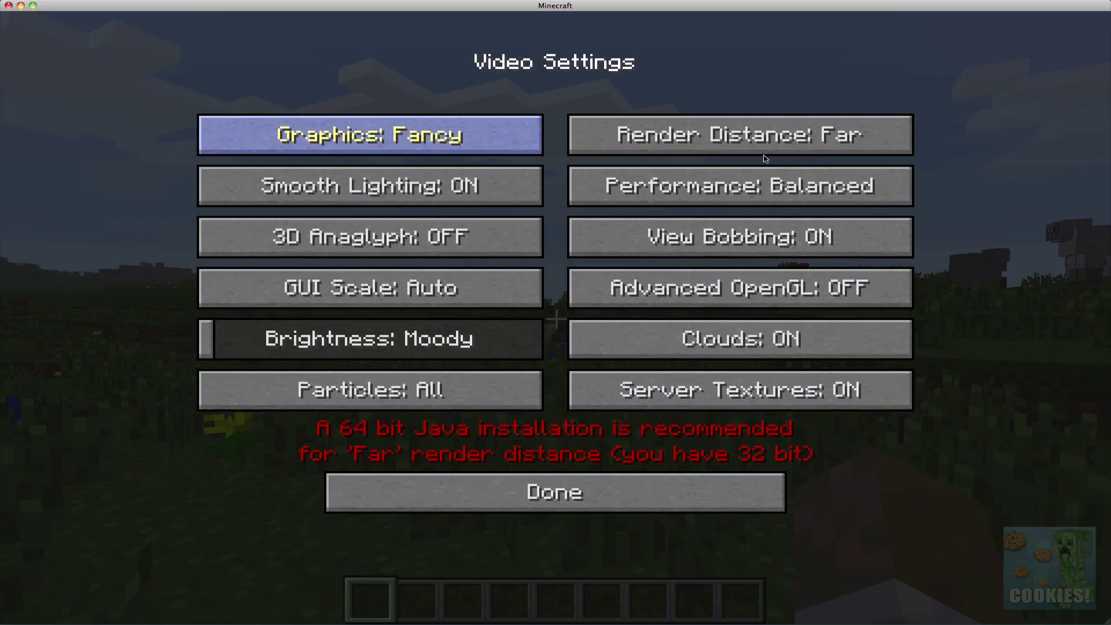
click(370, 135)
click(740, 135)
click(741, 339)
drag(206, 339, 534, 338)
click(742, 226)
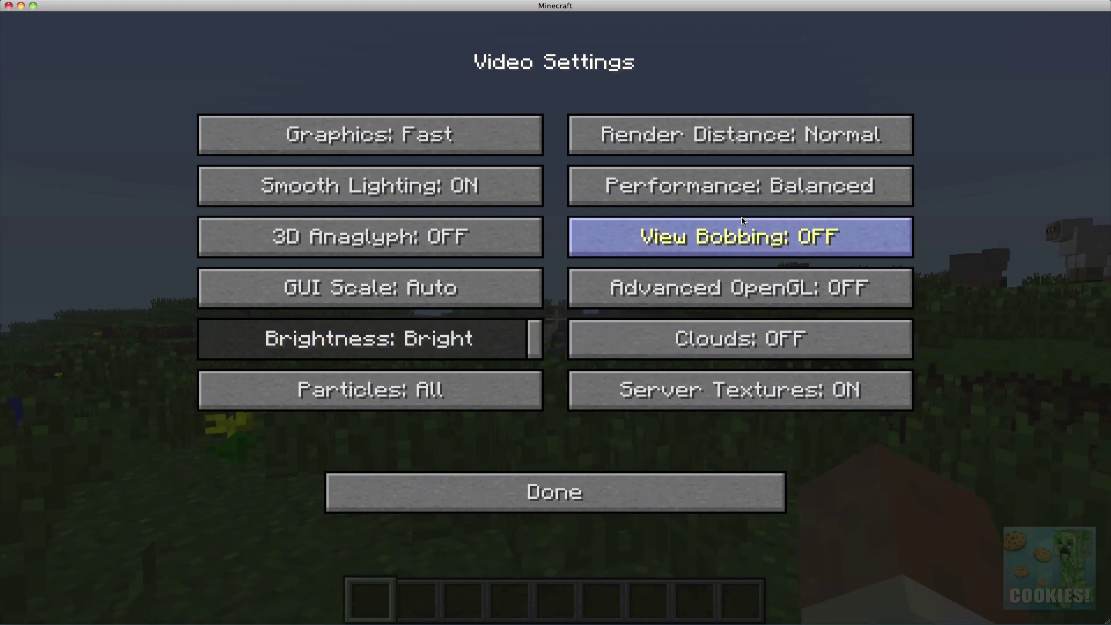
click(730, 184)
click(554, 482)
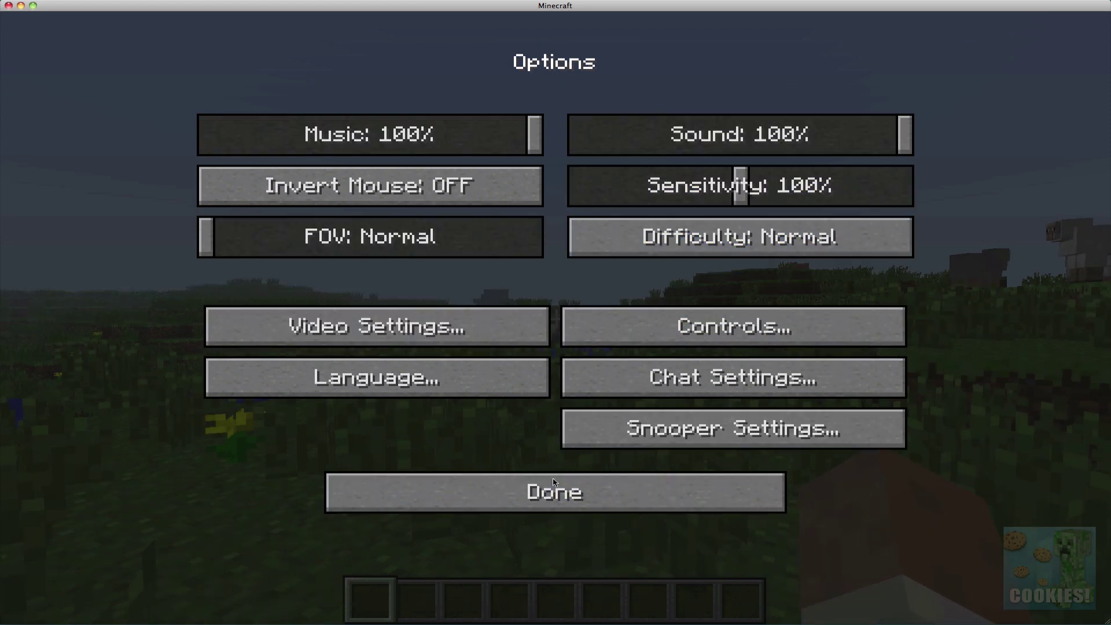
click(554, 486)
click(605, 191)
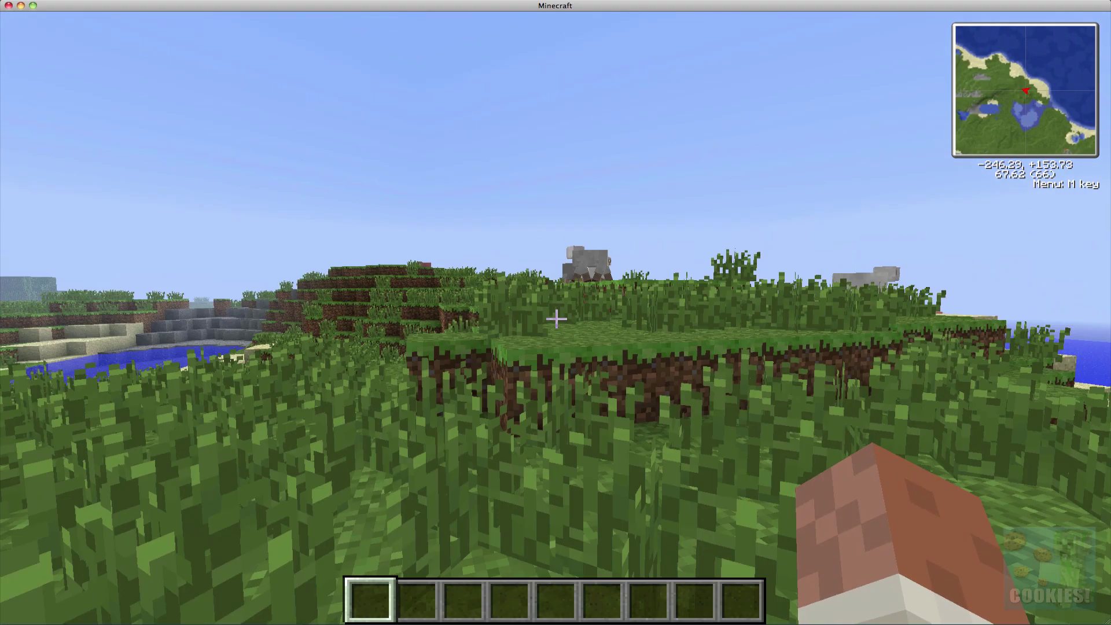
Step: Walk further inland and look at the building blocks in the creative inventory
key(w)
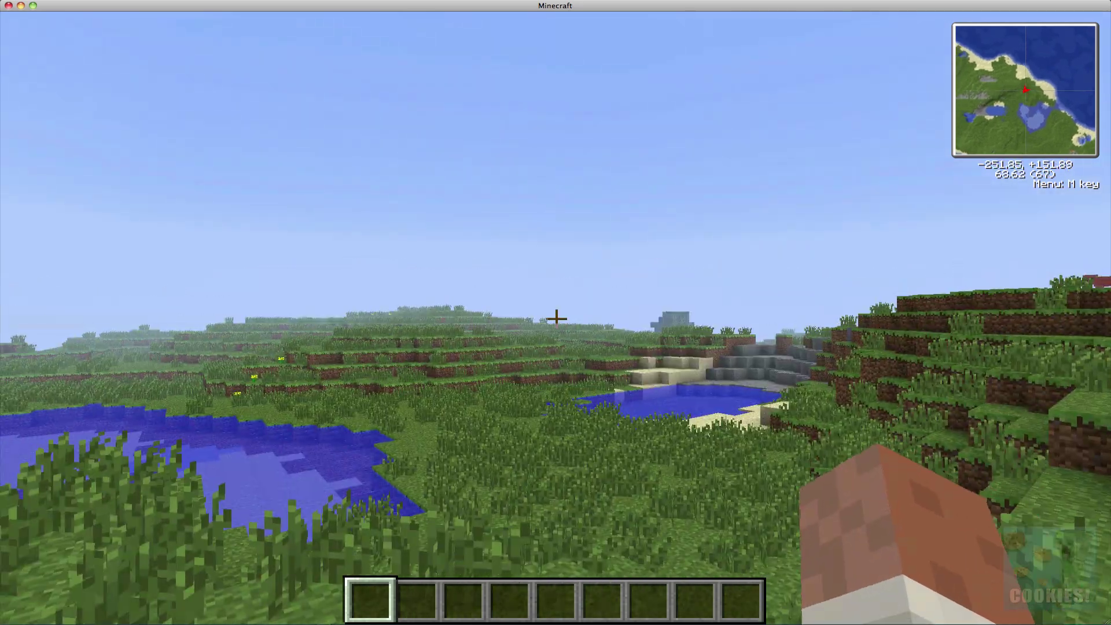
key(e)
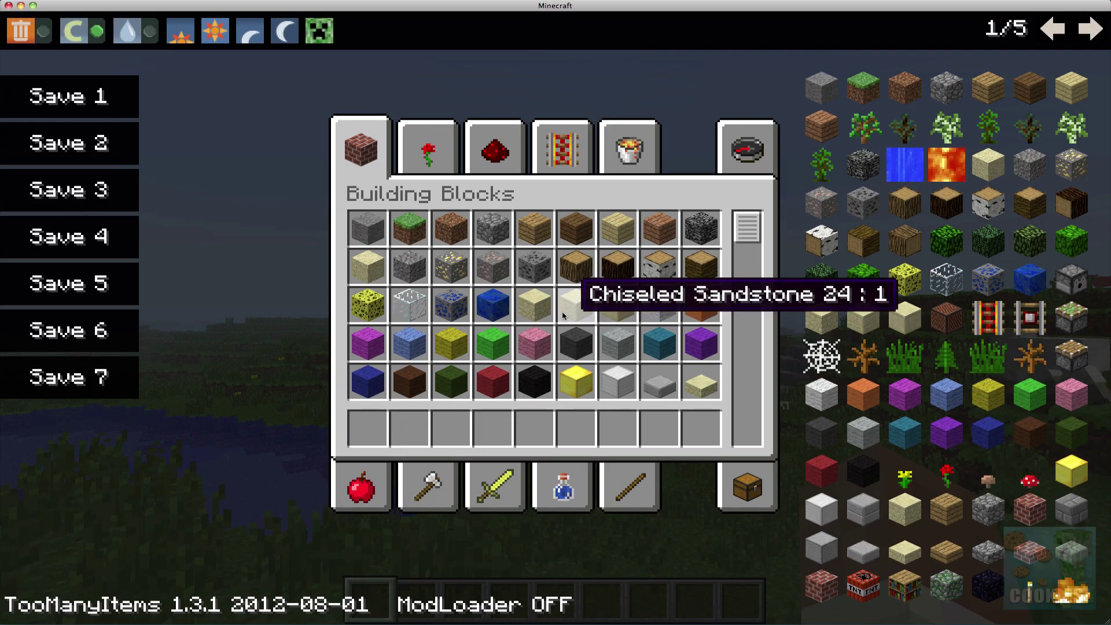
key(e)
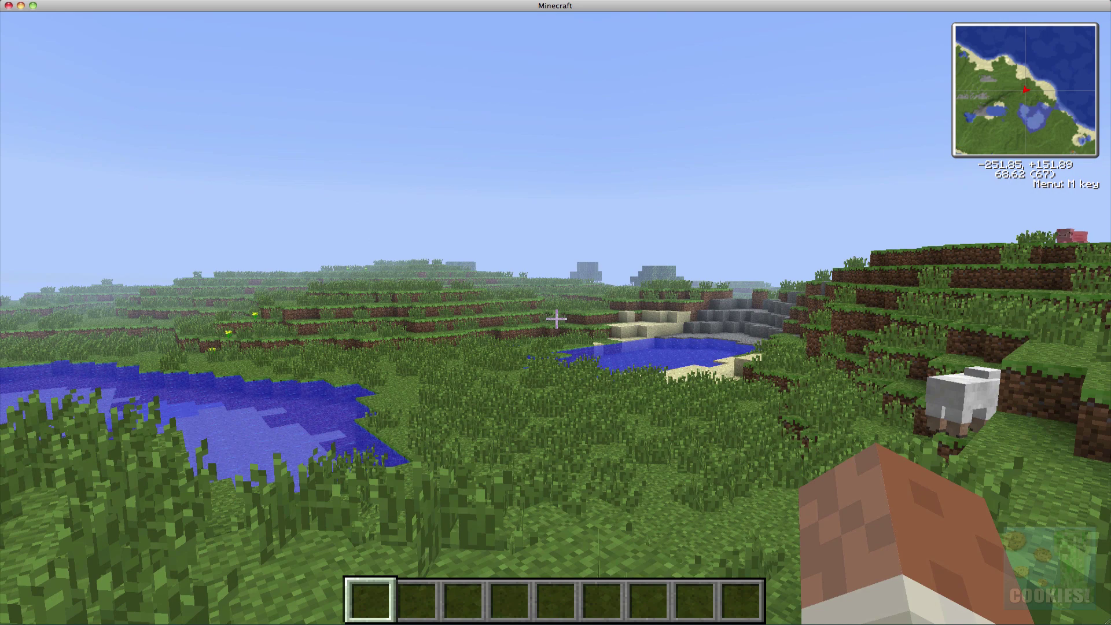
Step: Create a minimap waypoint named Bacon at the current position with a bright green colour
key(n)
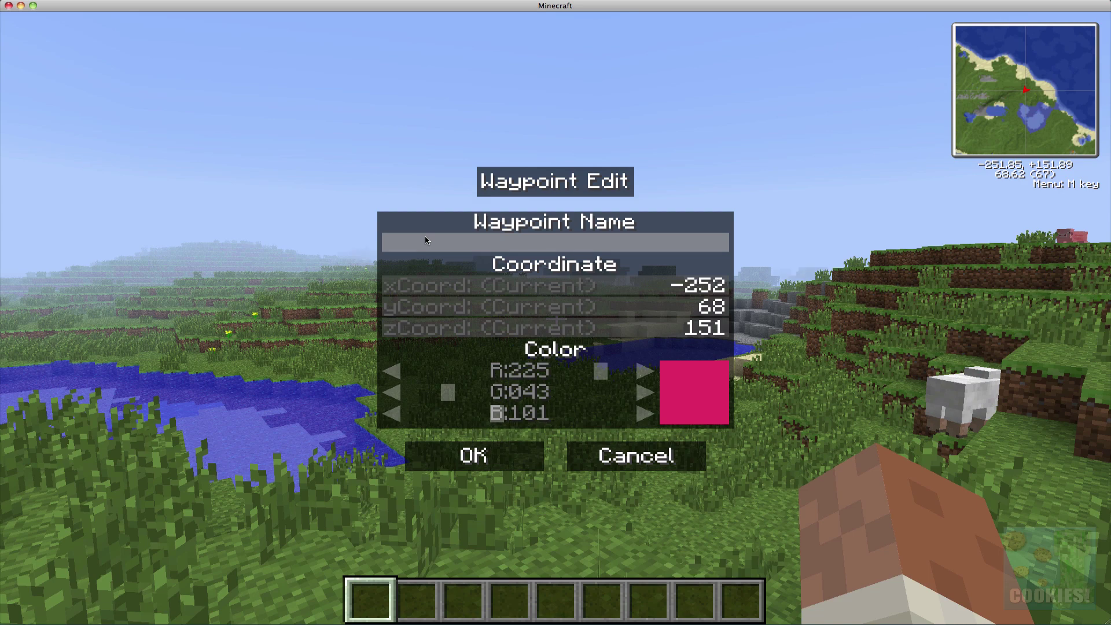
text(Bacon)
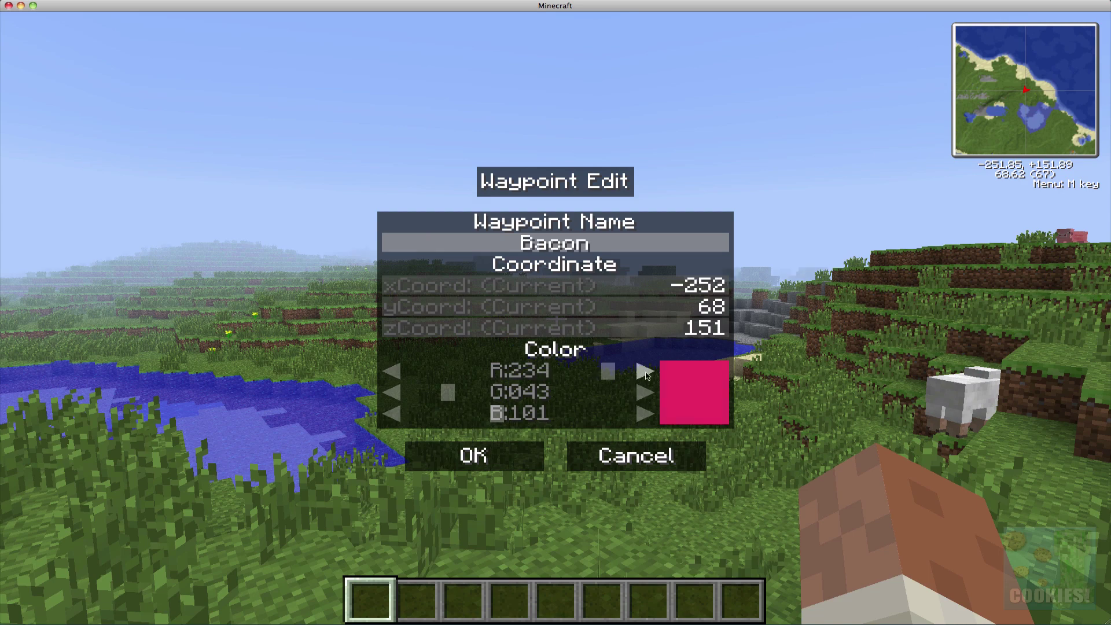
click(646, 372)
drag(607, 371, 411, 415)
drag(554, 392, 627, 413)
click(482, 447)
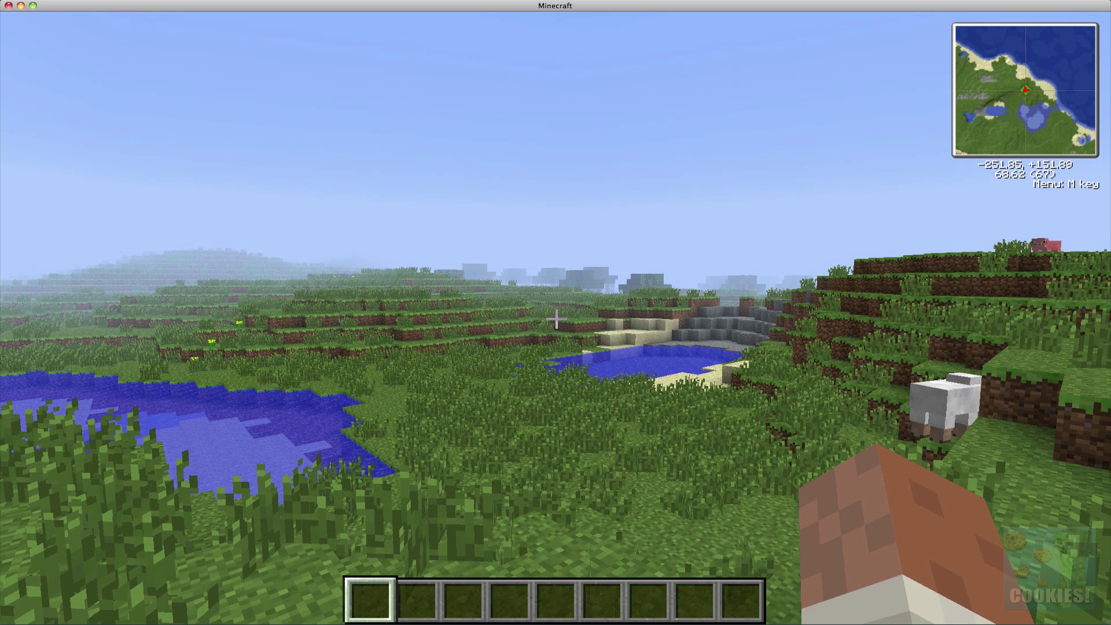
Step: Back away from the Bacon waypoint to view its marker, walk through it and head on along the coast
key(s)
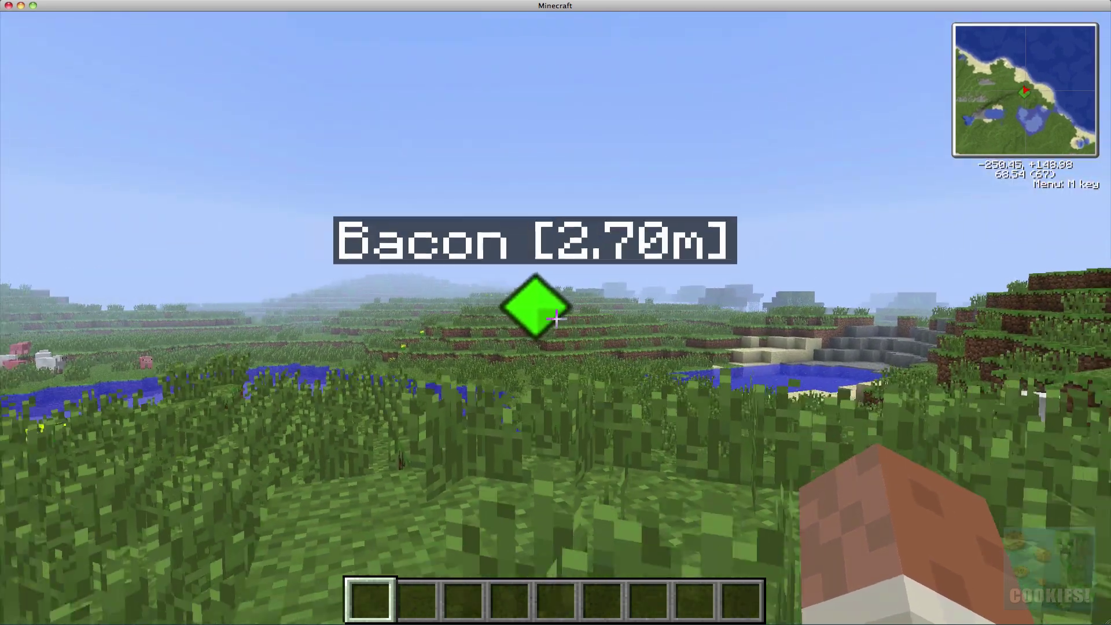
key(w)
key(w)
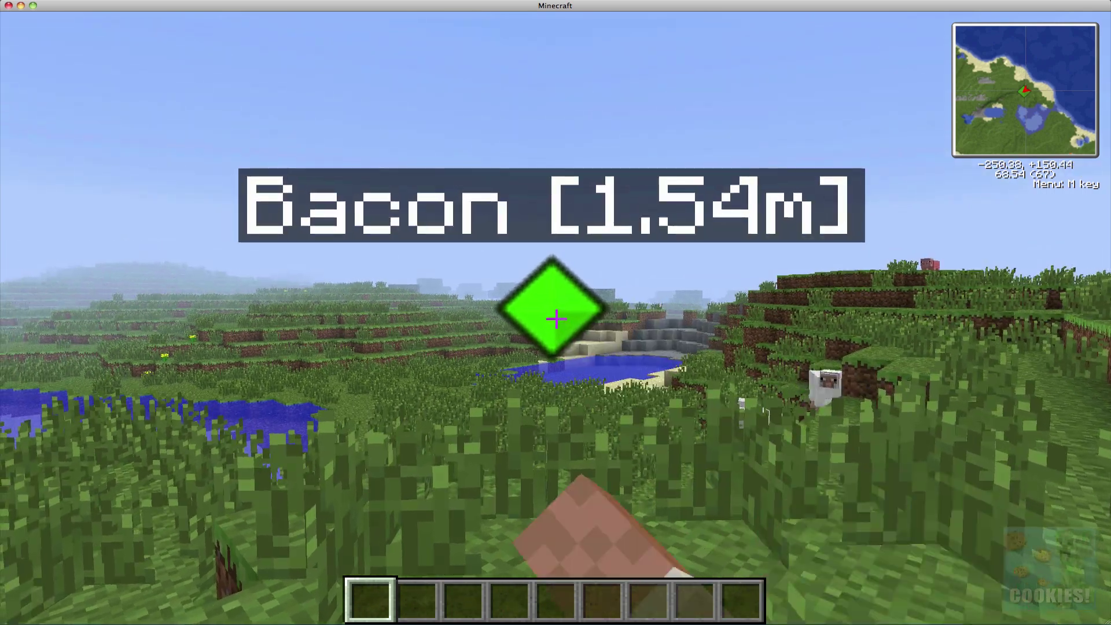
key(w)
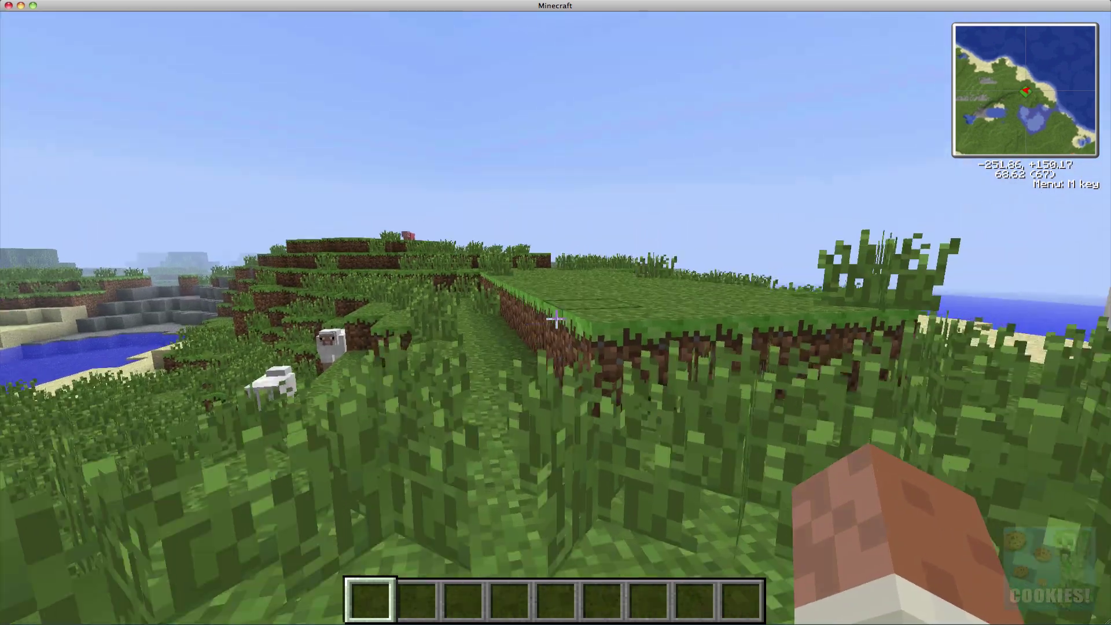
key(space)
key(w)
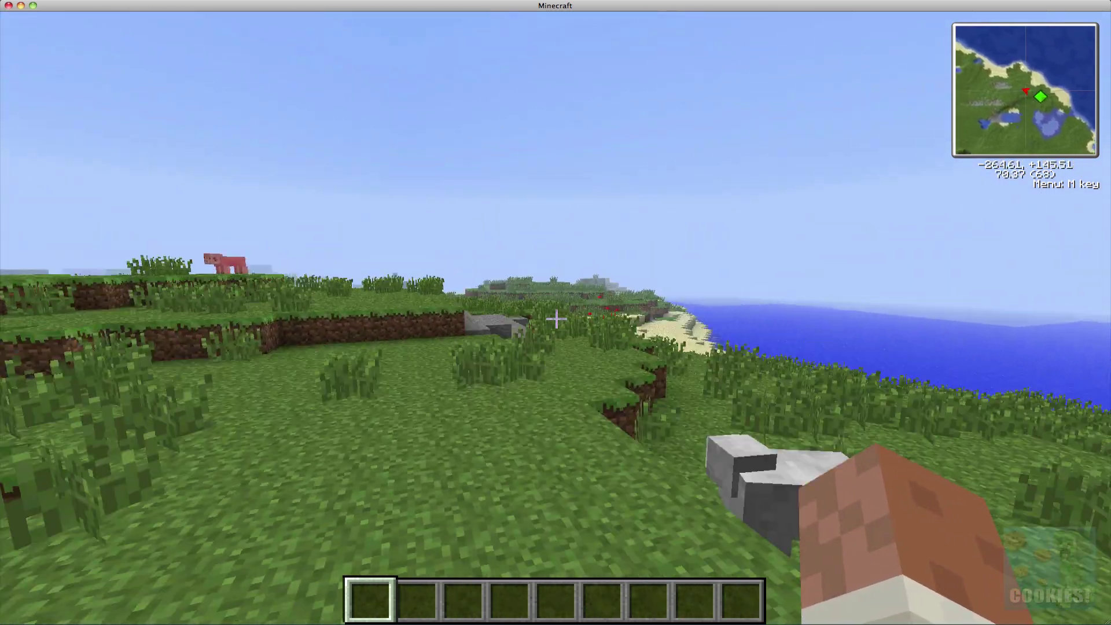
Step: Turn down the music volume in the game options and resume the game
key(Escape)
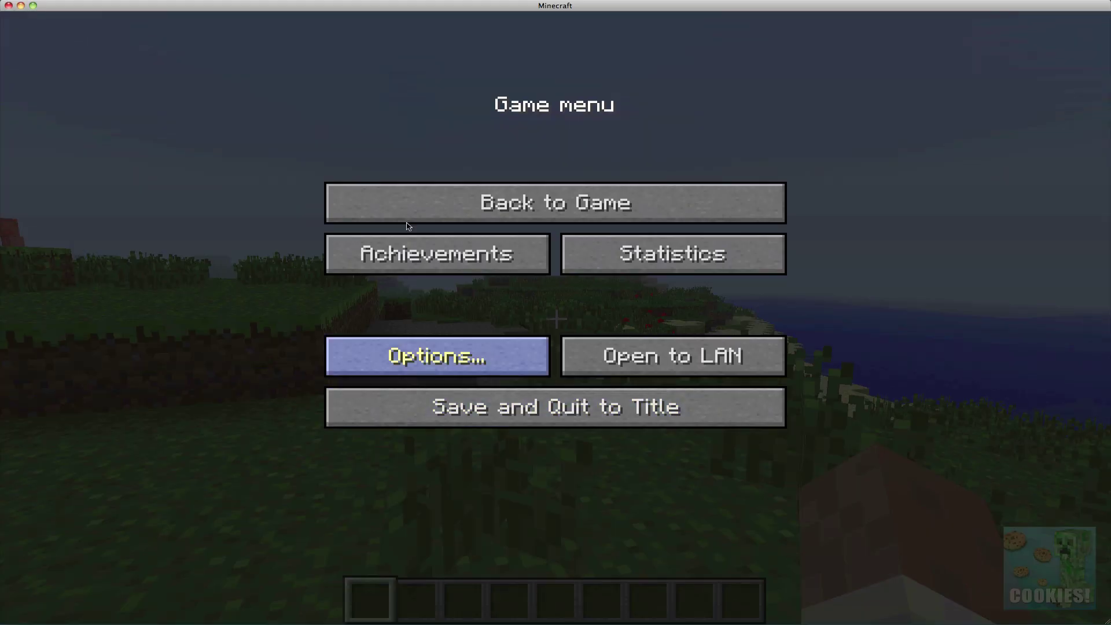
click(437, 355)
drag(476, 127, 148, 166)
key(Escape)
click(492, 203)
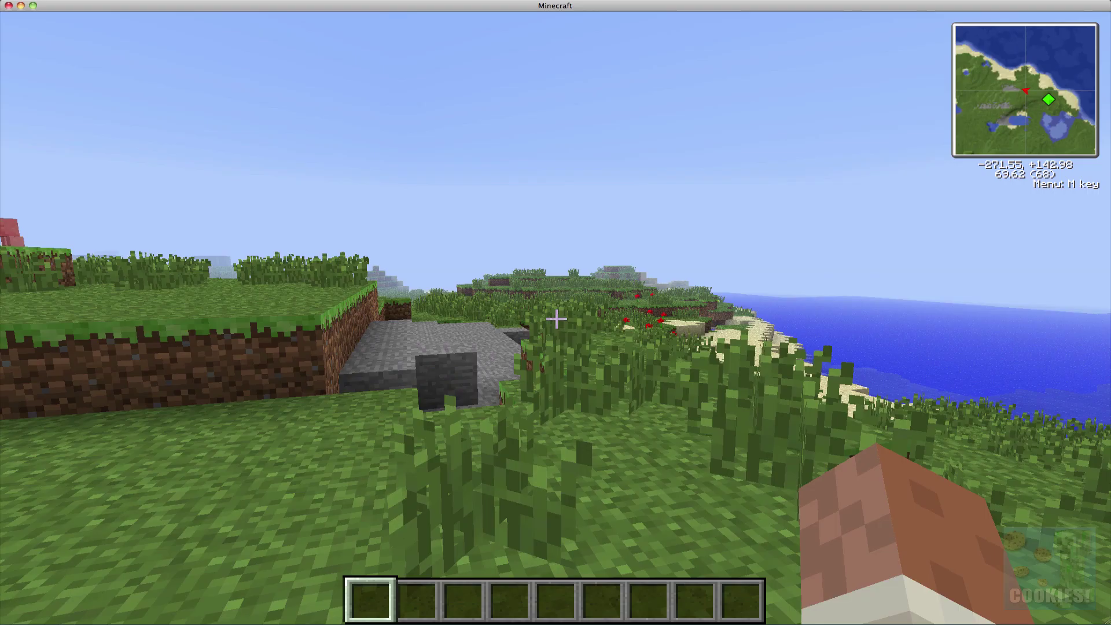
Step: Walk further away over the stone patch and grassland, checking the Bacon waypoint's marker and distance on the way
key(w)
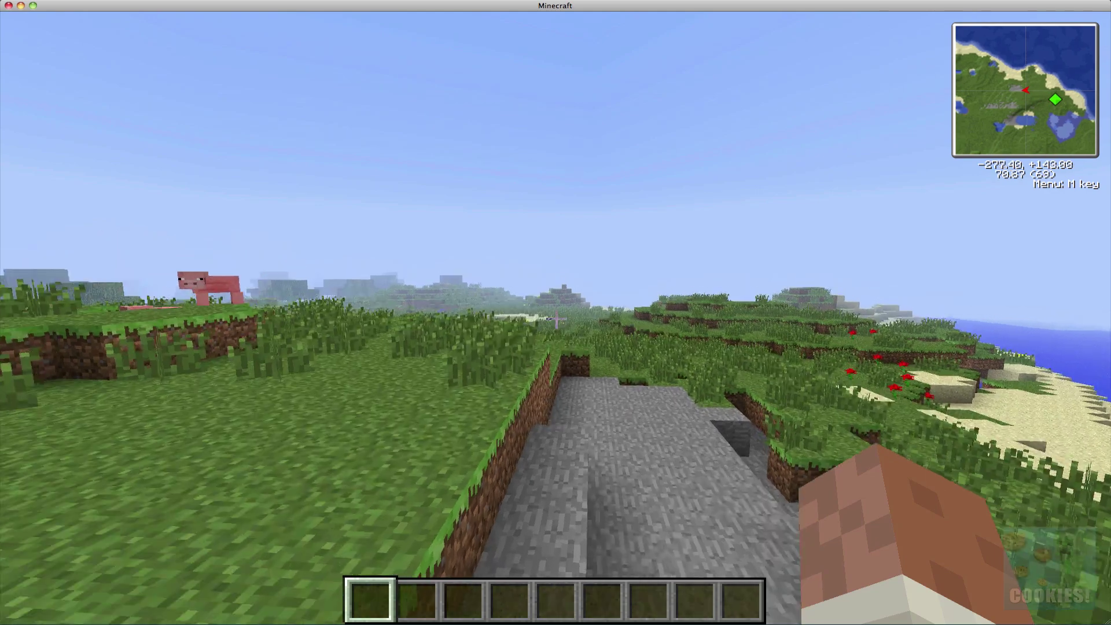
key(w)
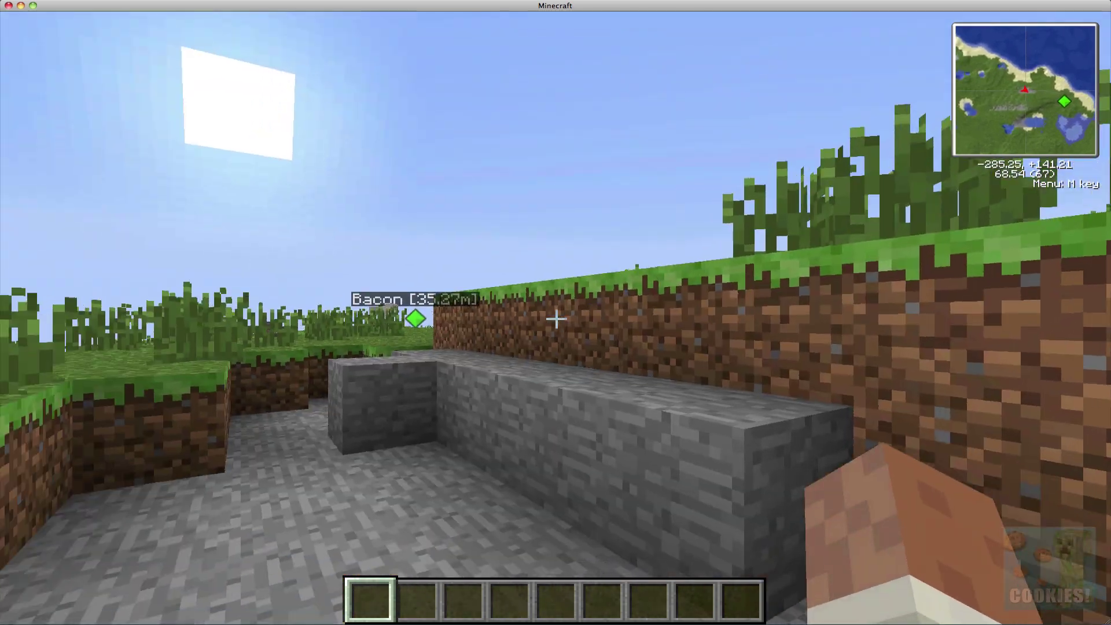
key(w)
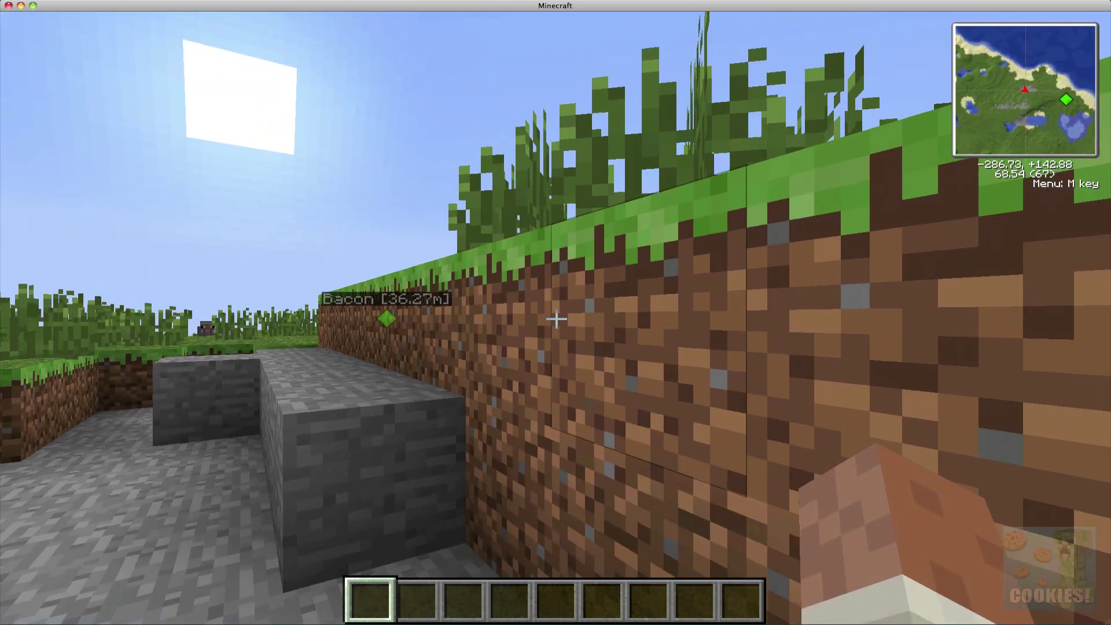
key(w)
key(space)
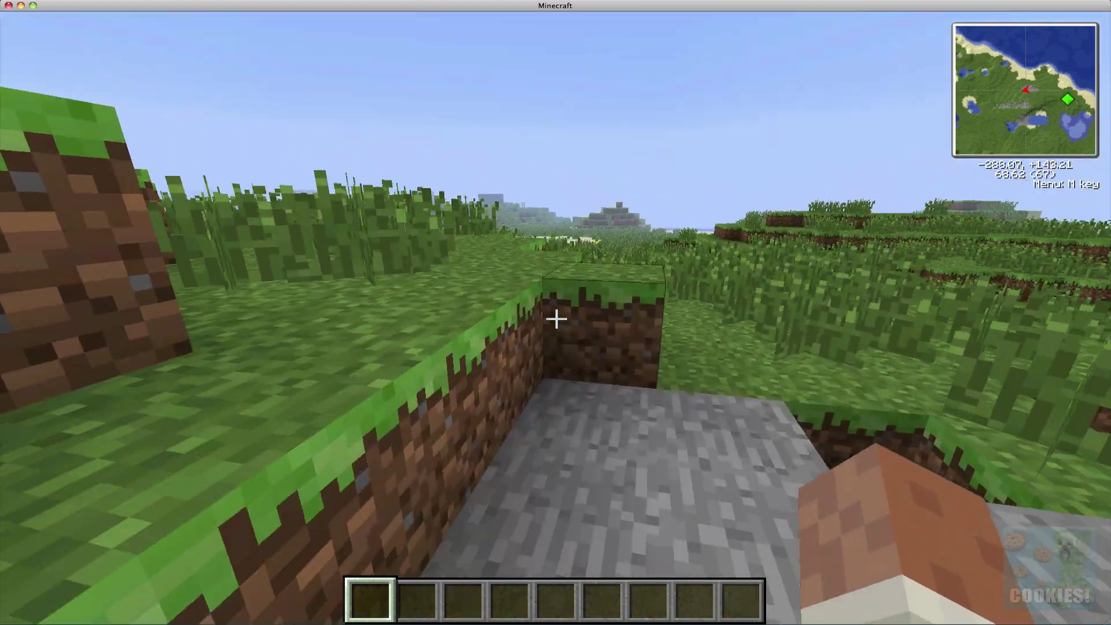
key(w)
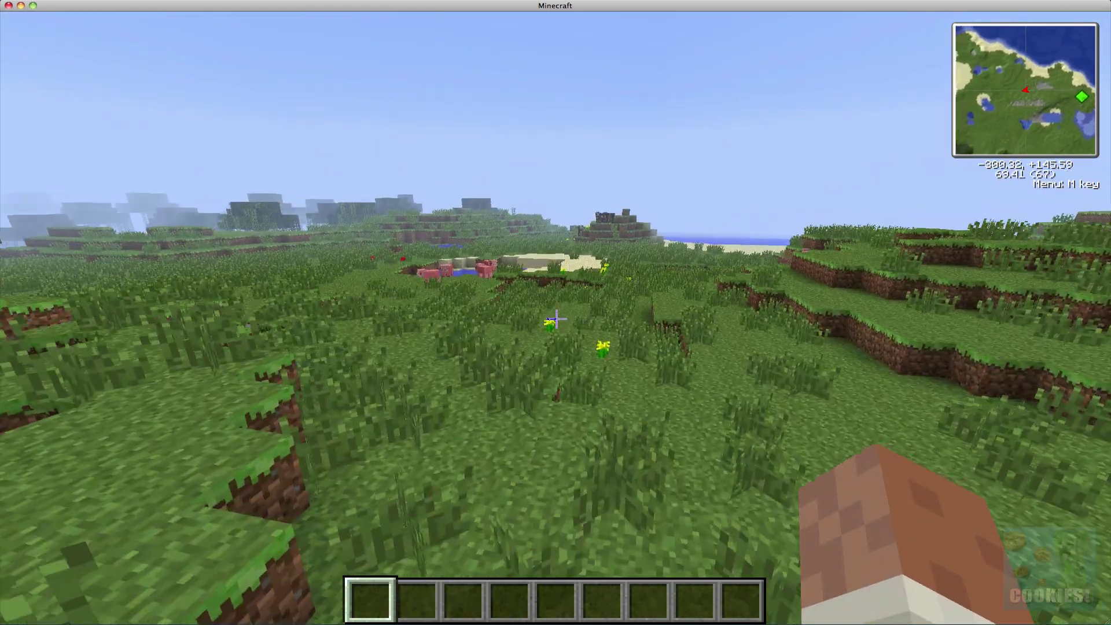
Step: Turn around and walk back across the grassland towards the Bacon waypoint's marker
key(w)
key(space)
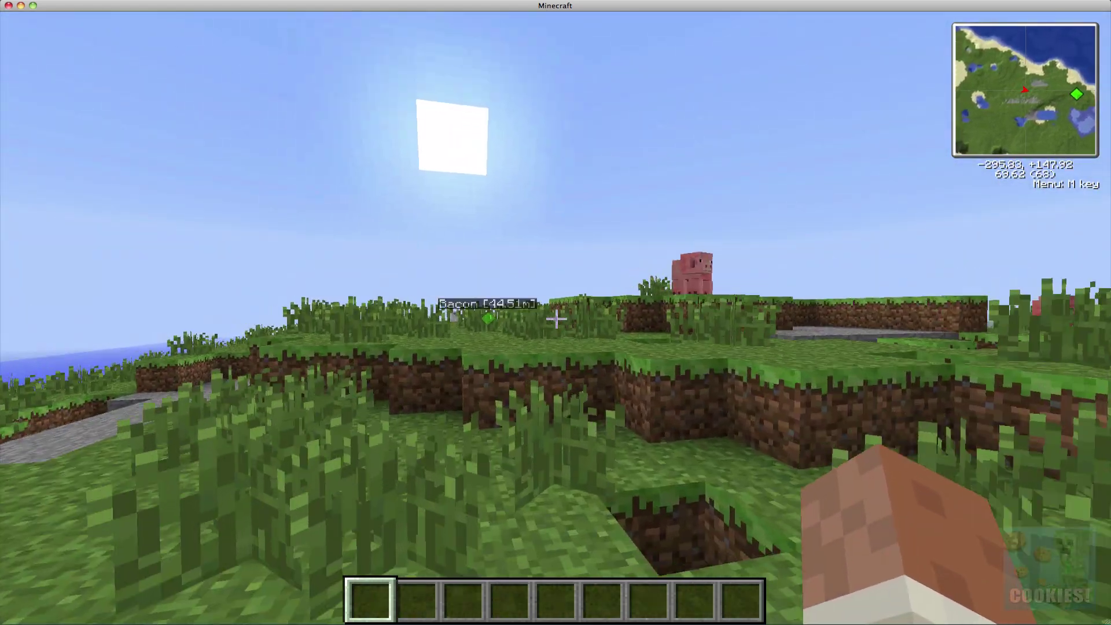
key(w)
key(space)
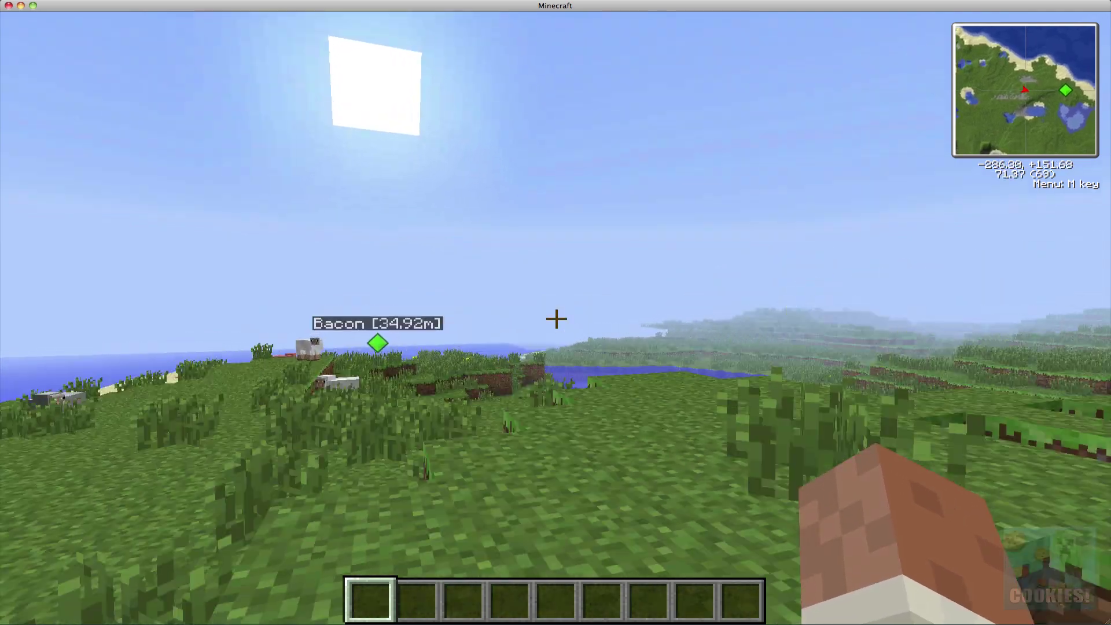
key(w)
key(space)
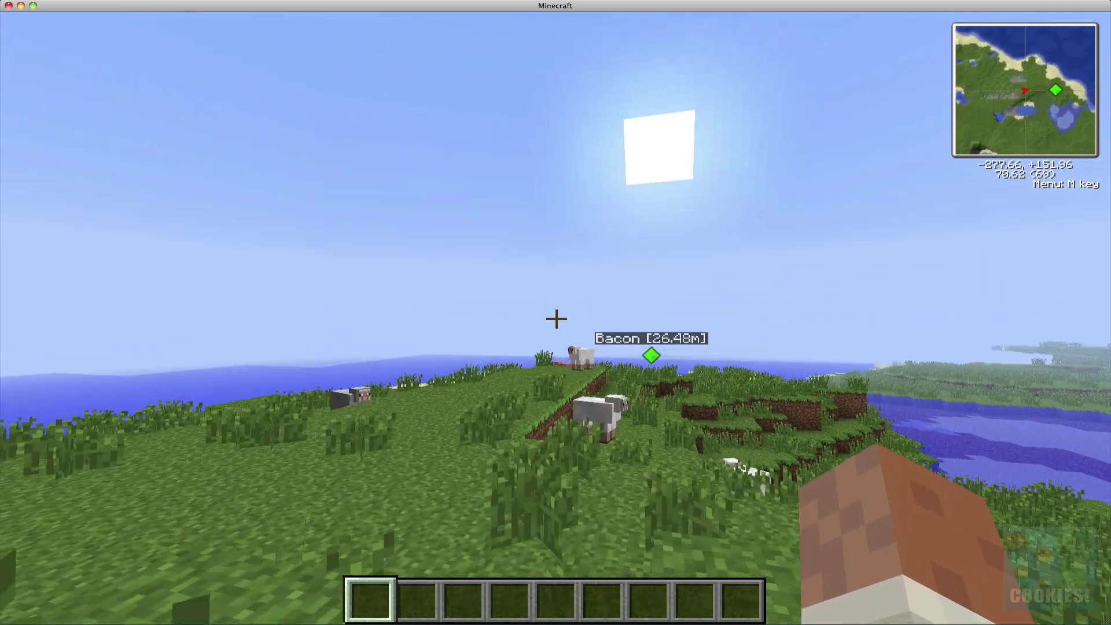
key(w)
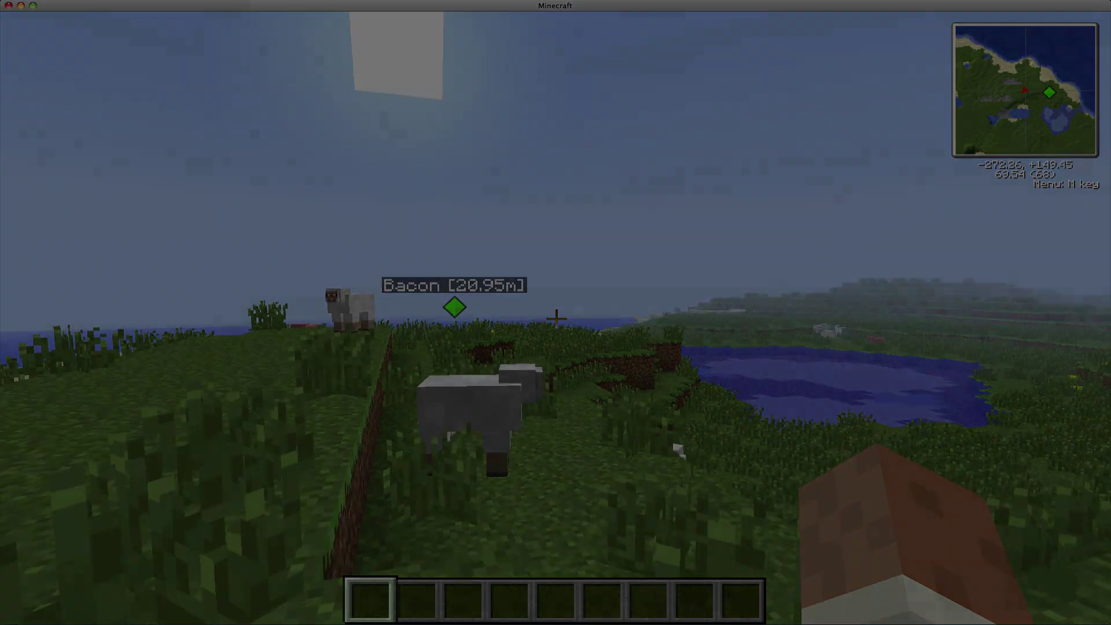